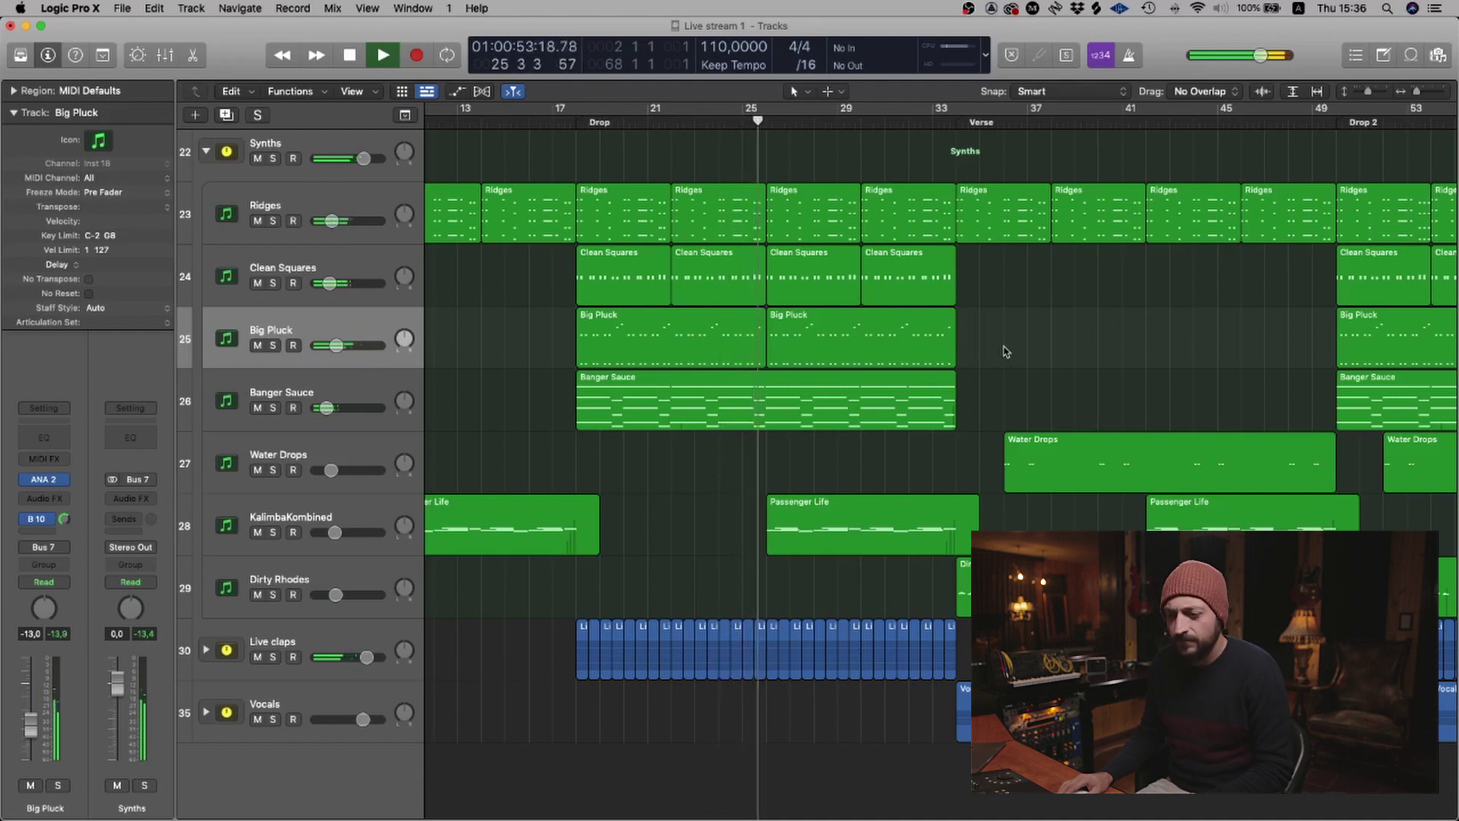
Solo the Big Pluck track and audition it from bar 17 with its Bus 10 send active and bypassed
{"action": "key", "text": "space"}
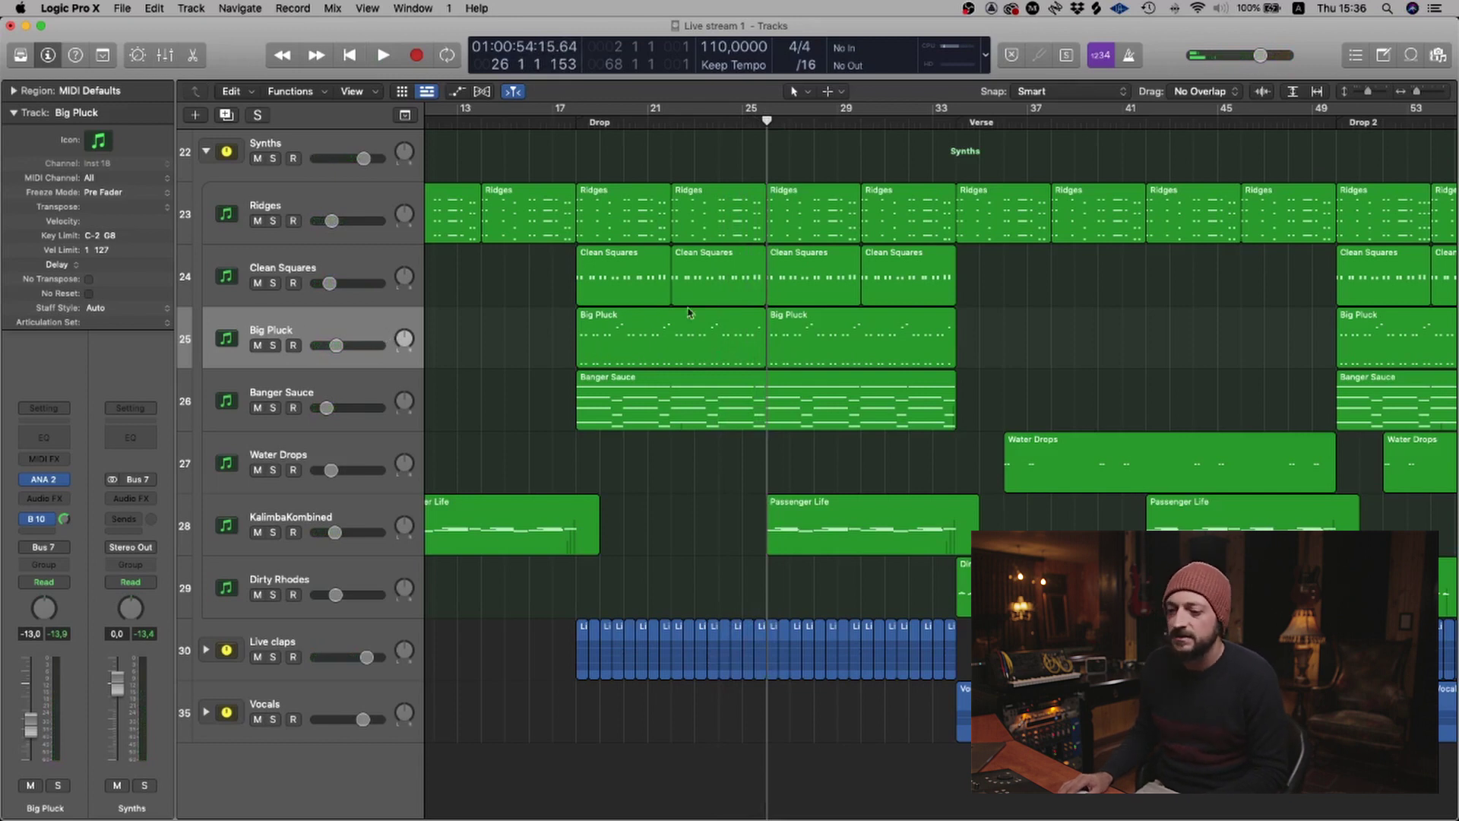
{"action": "left_click", "coordinate": [273, 346]}
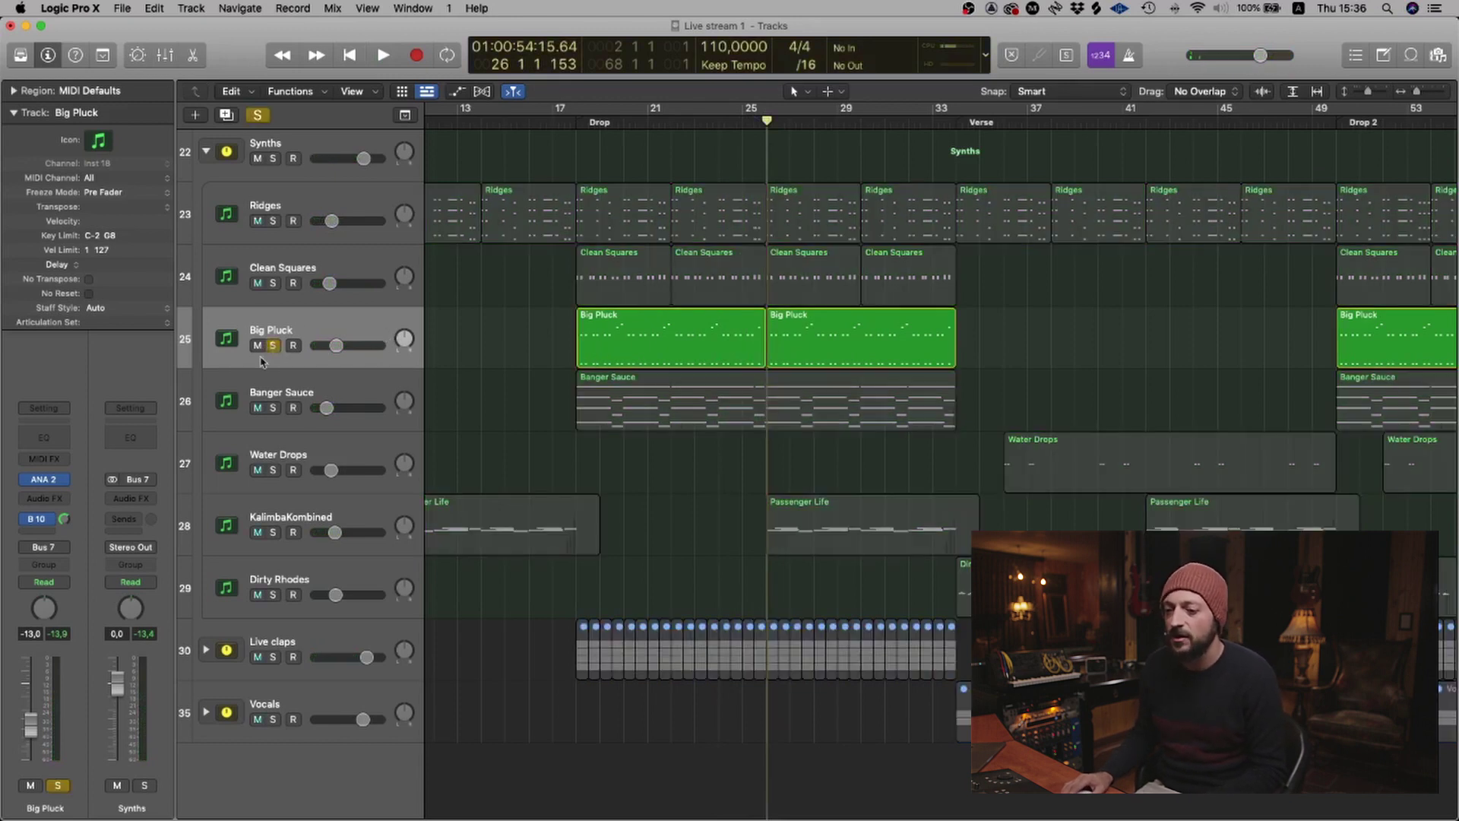
{"action": "left_click", "coordinate": [552, 120]}
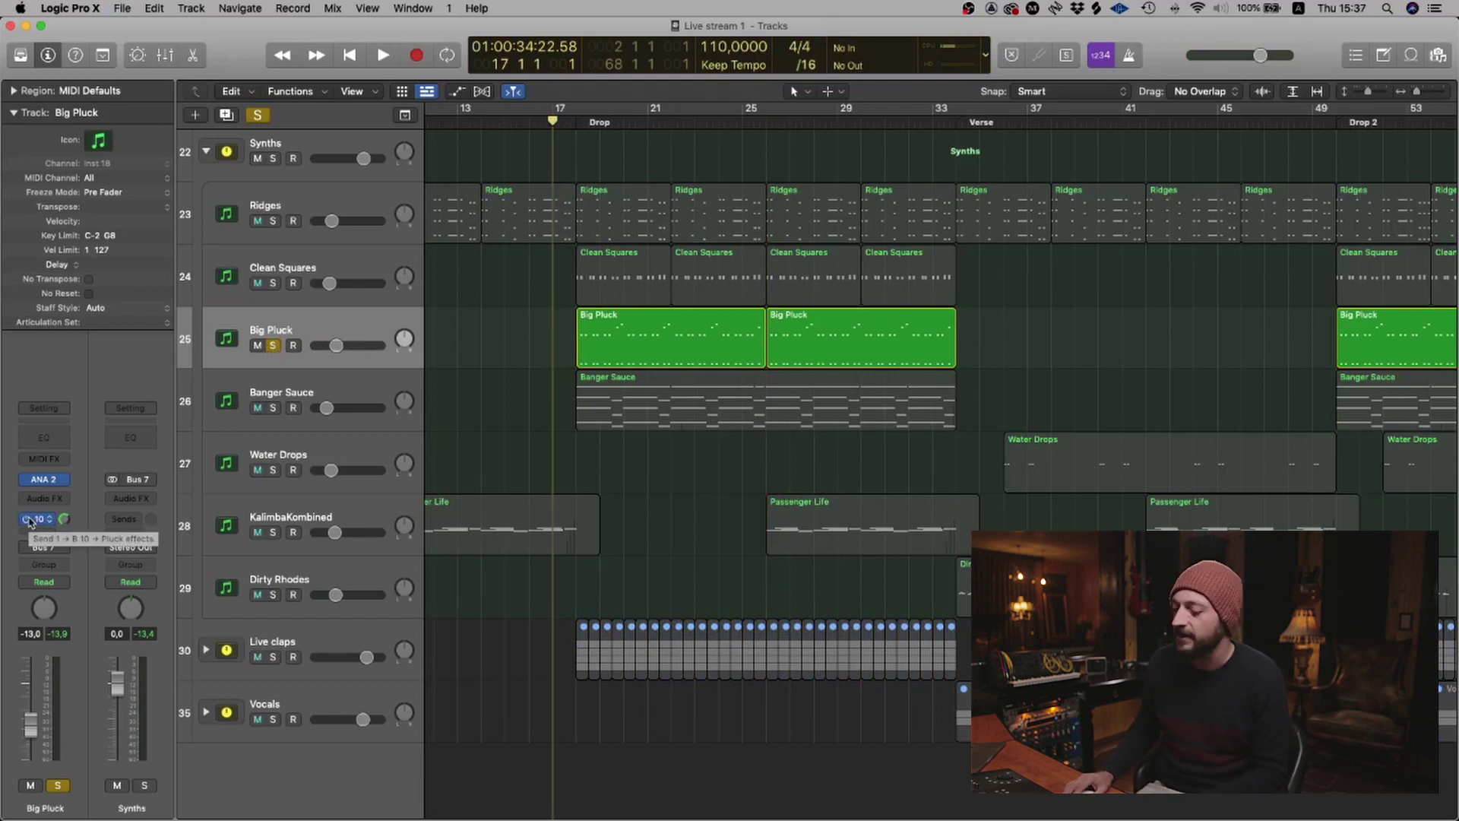
{"action": "key", "text": "space"}
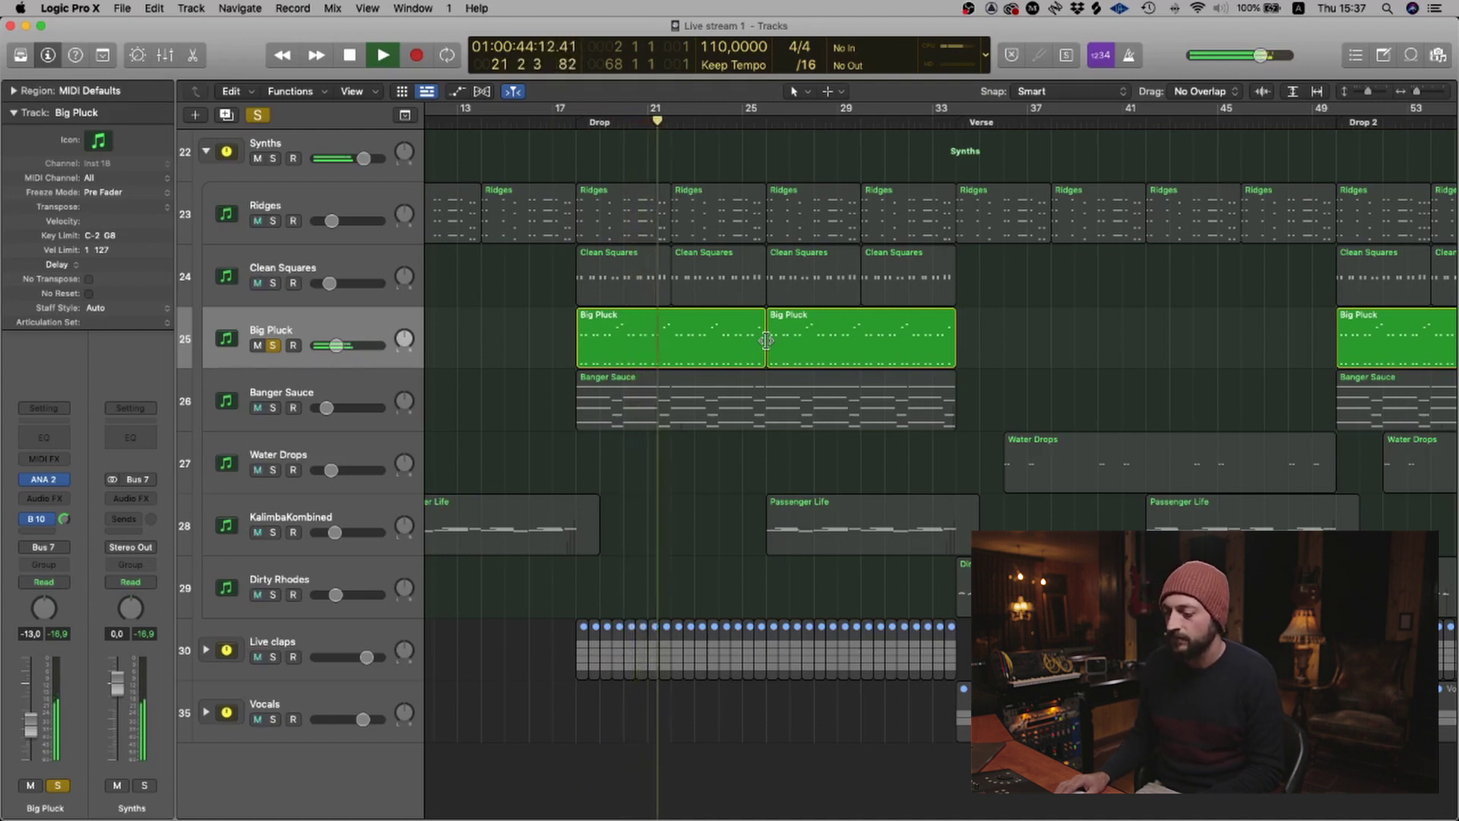
{"action": "key", "text": "space"}
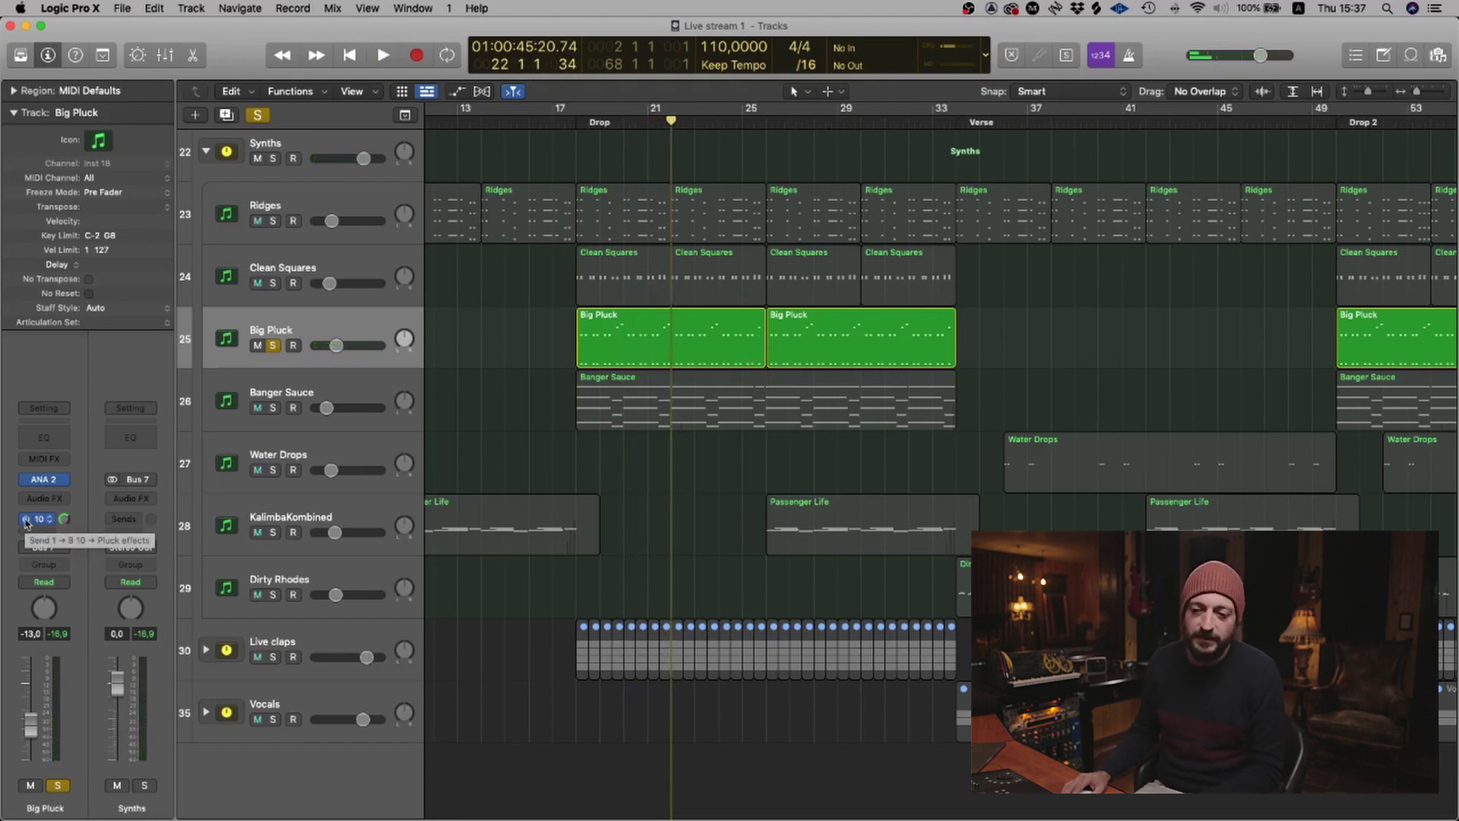
{"action": "key", "text": "space"}
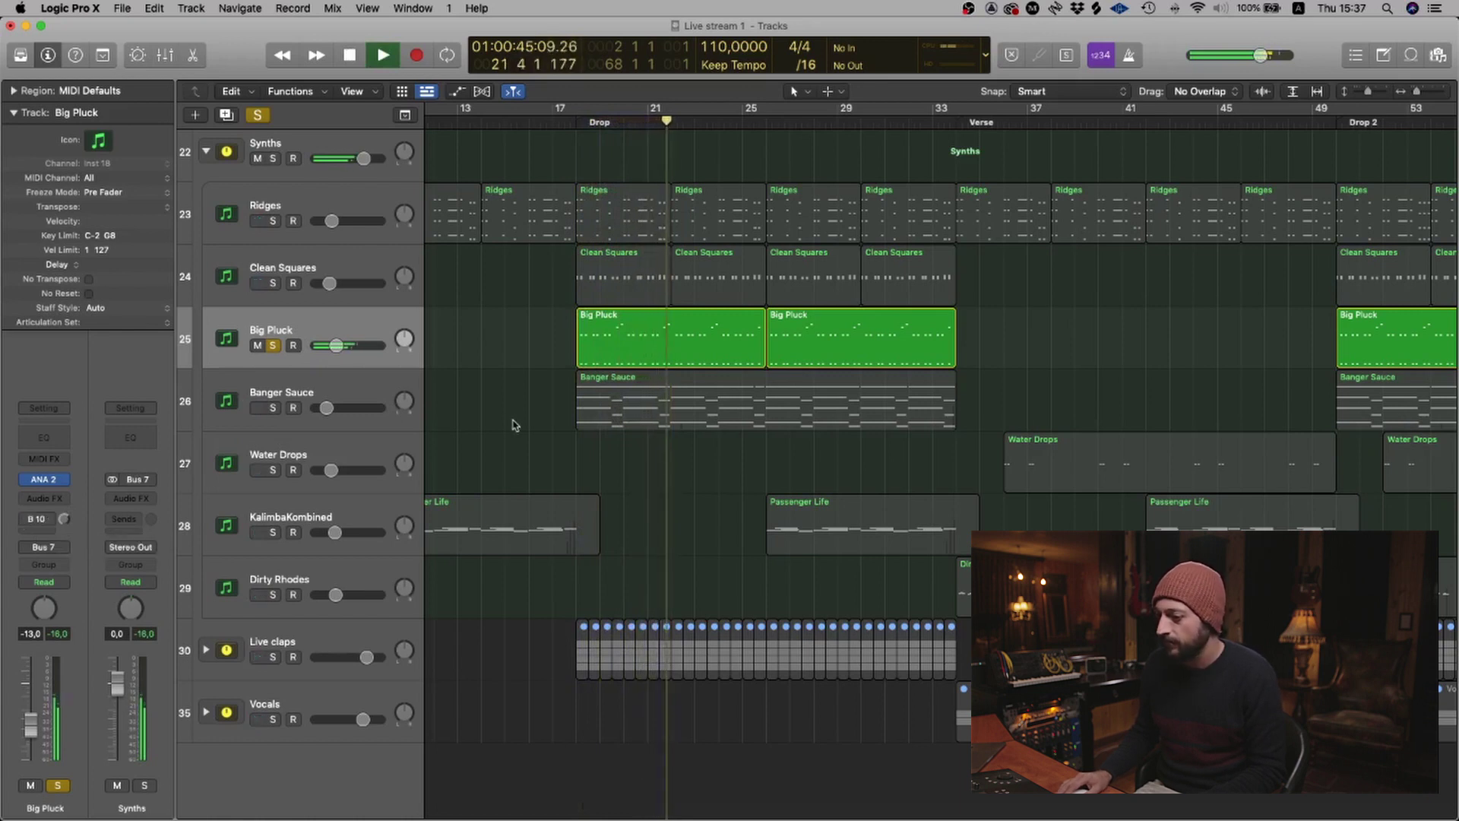
{"action": "key", "text": "space"}
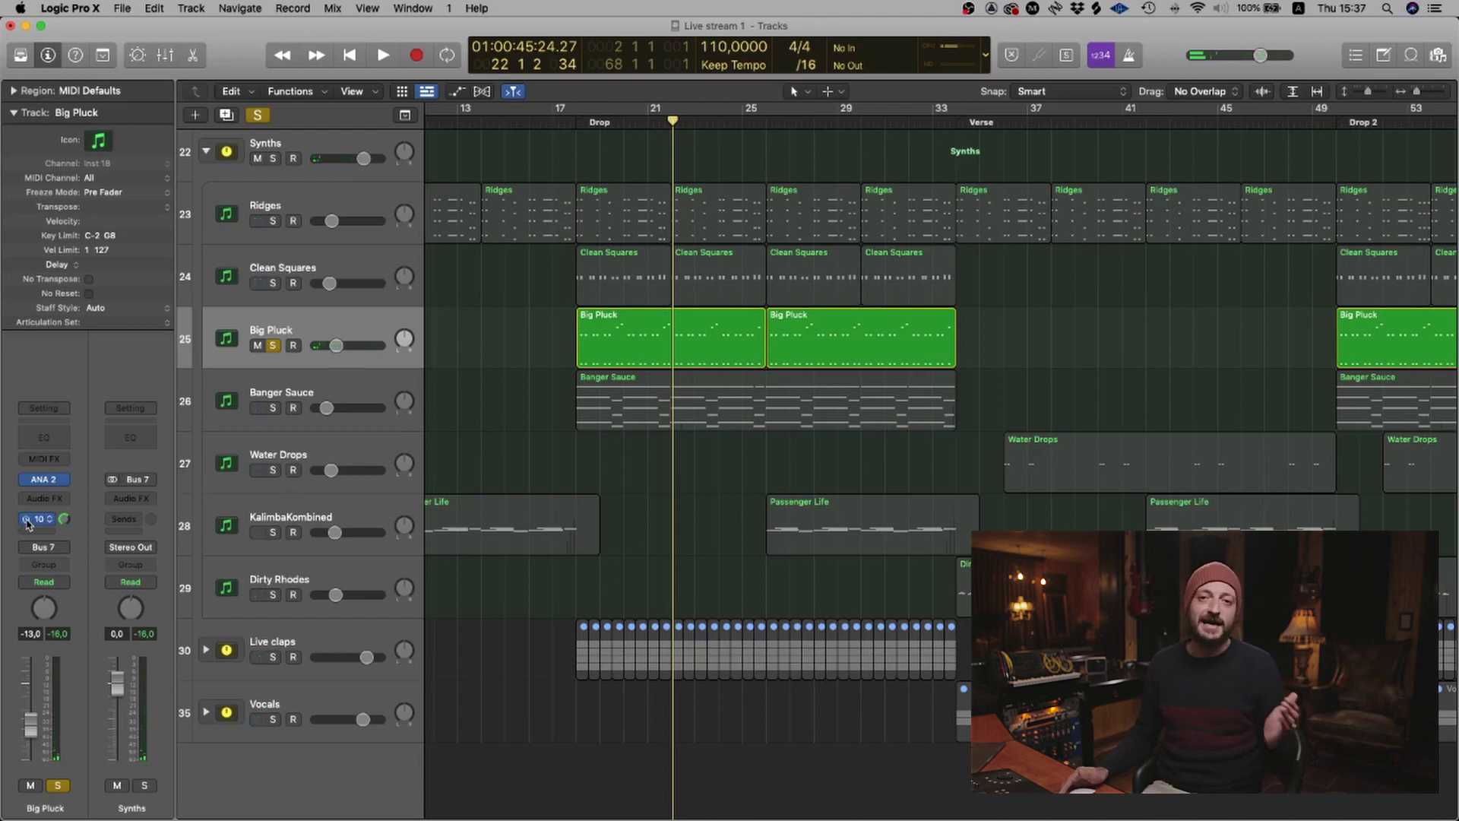
Bring up the Bus 10 Pluck effects channel strip from the Big Pluck track's send
{"action": "left_click", "coordinate": [290, 329]}
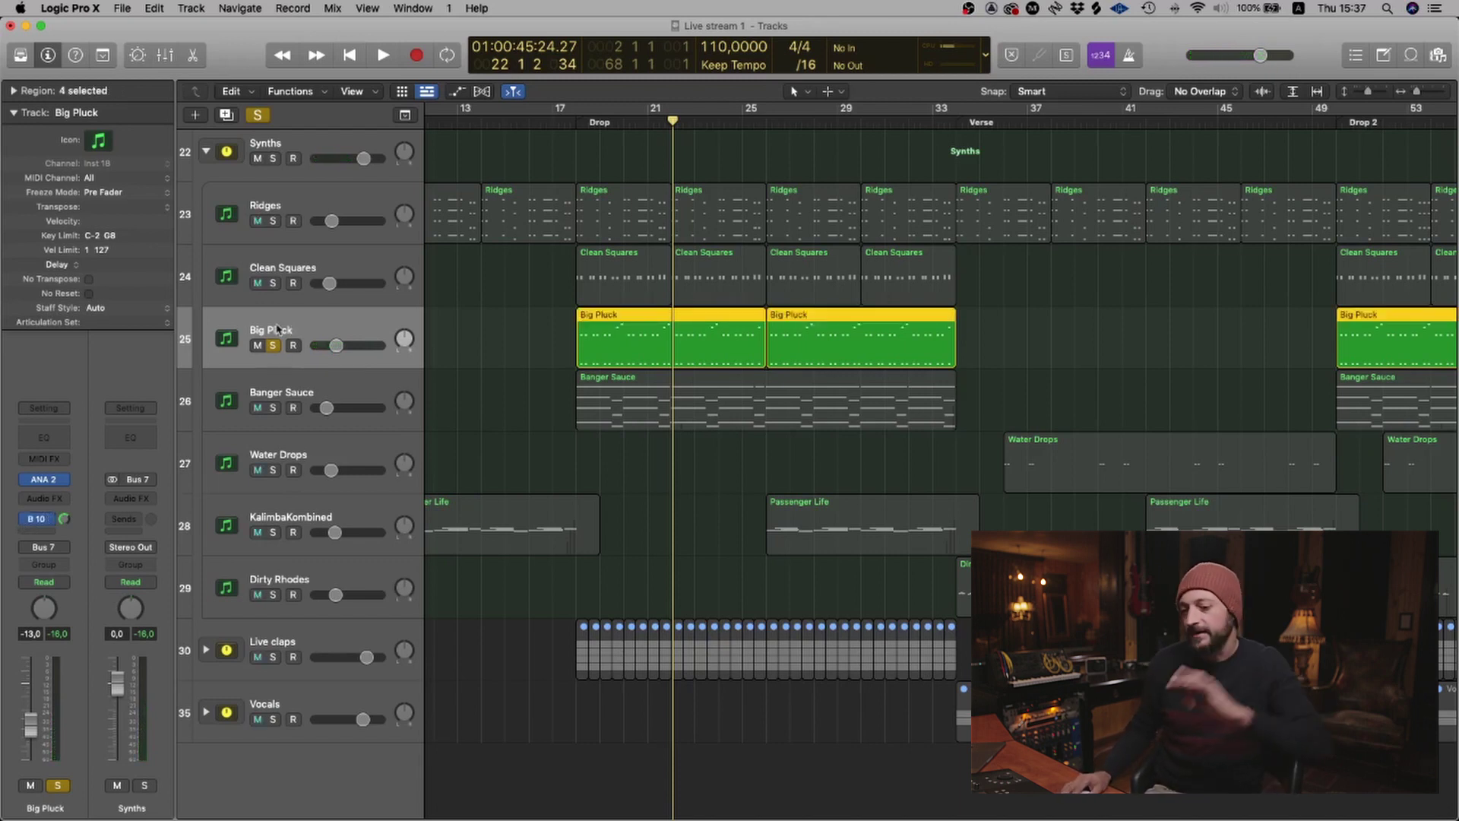
{"action": "left_click", "coordinate": [51, 521]}
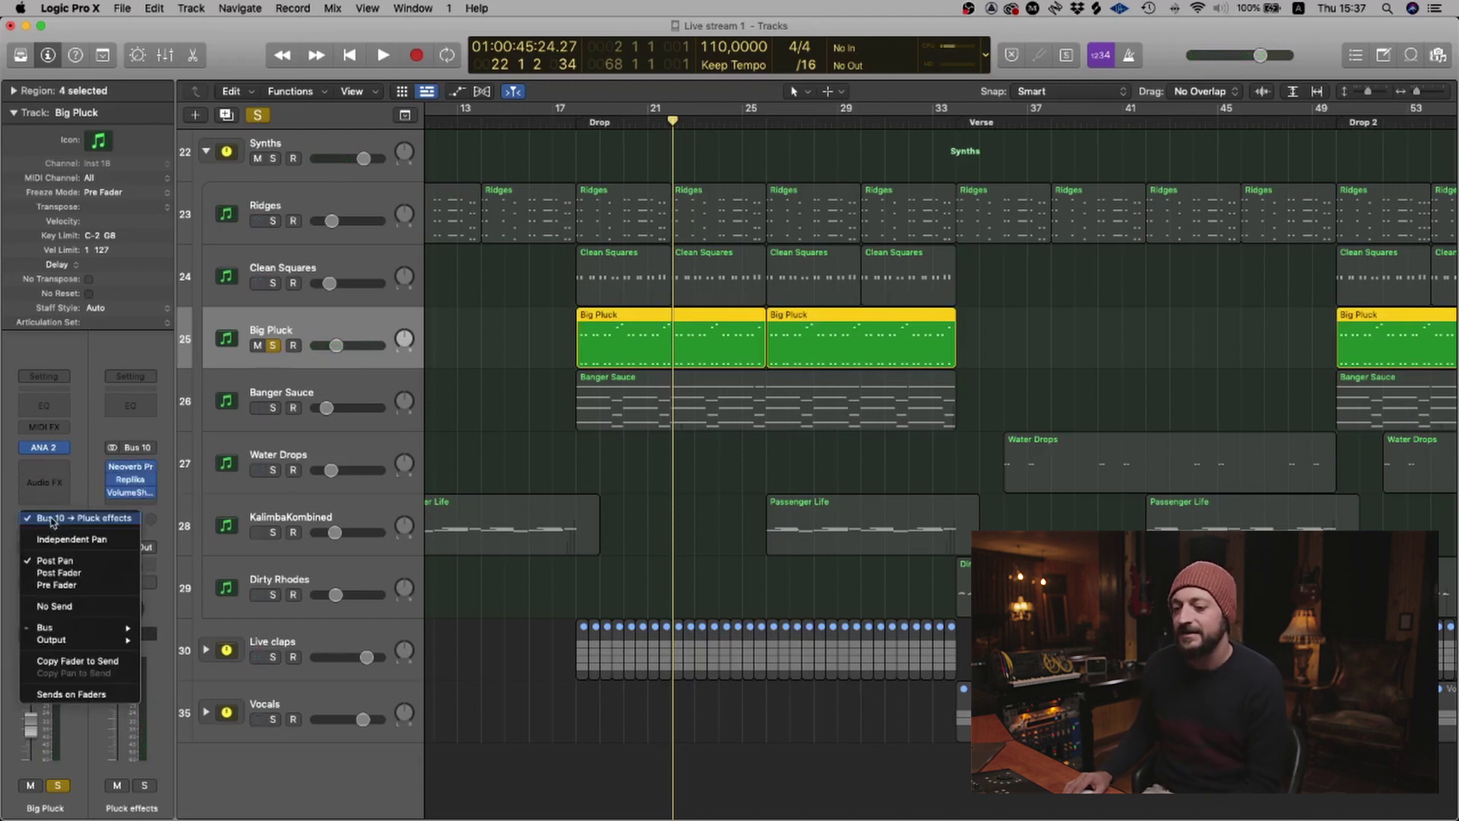
{"action": "left_click", "coordinate": [52, 521]}
Open Neoverb Pro on the Pluck effects channel and audition the soloed pluck from bar 18 with the reverb on and bypassed
{"action": "left_click", "coordinate": [577, 124]}
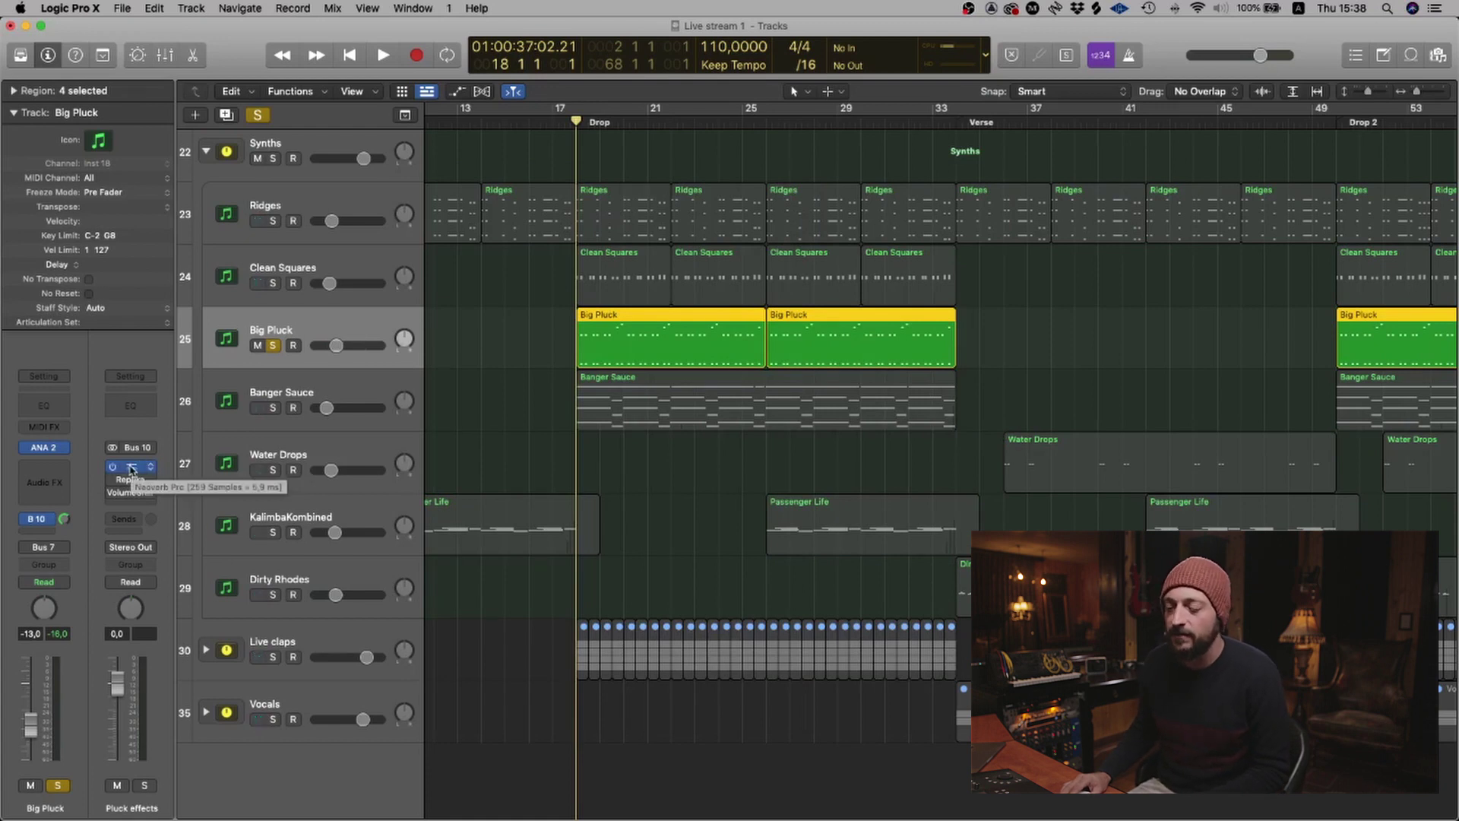
{"action": "left_click", "coordinate": [131, 466]}
{"action": "left_click_drag", "start_coordinate": [662, 183], "coordinate": [658, 135]}
{"action": "left_click", "coordinate": [854, 362]}
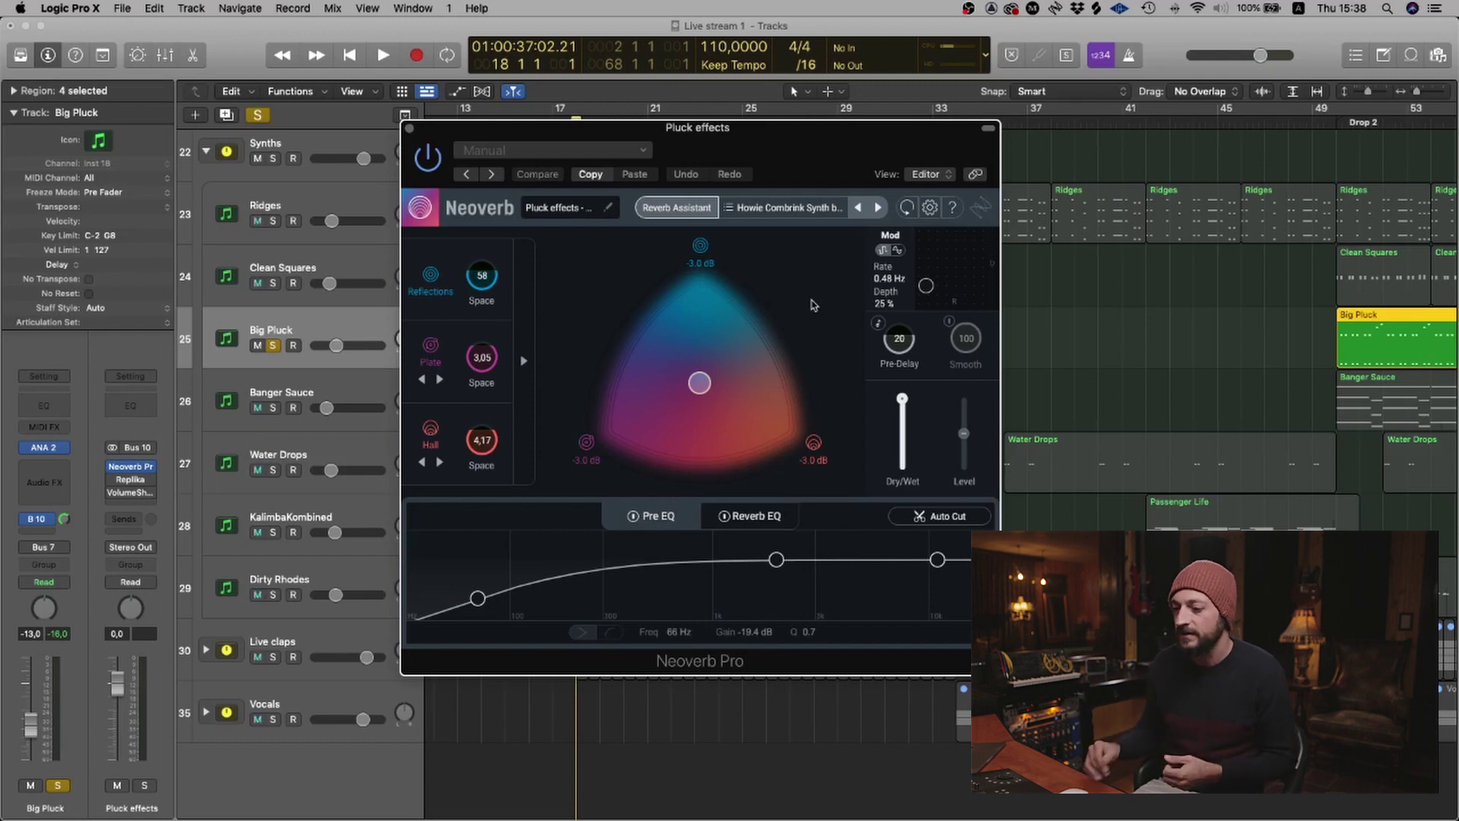
{"action": "left_click_drag", "start_coordinate": [536, 137], "coordinate": [846, 171]}
{"action": "key", "text": "space"}
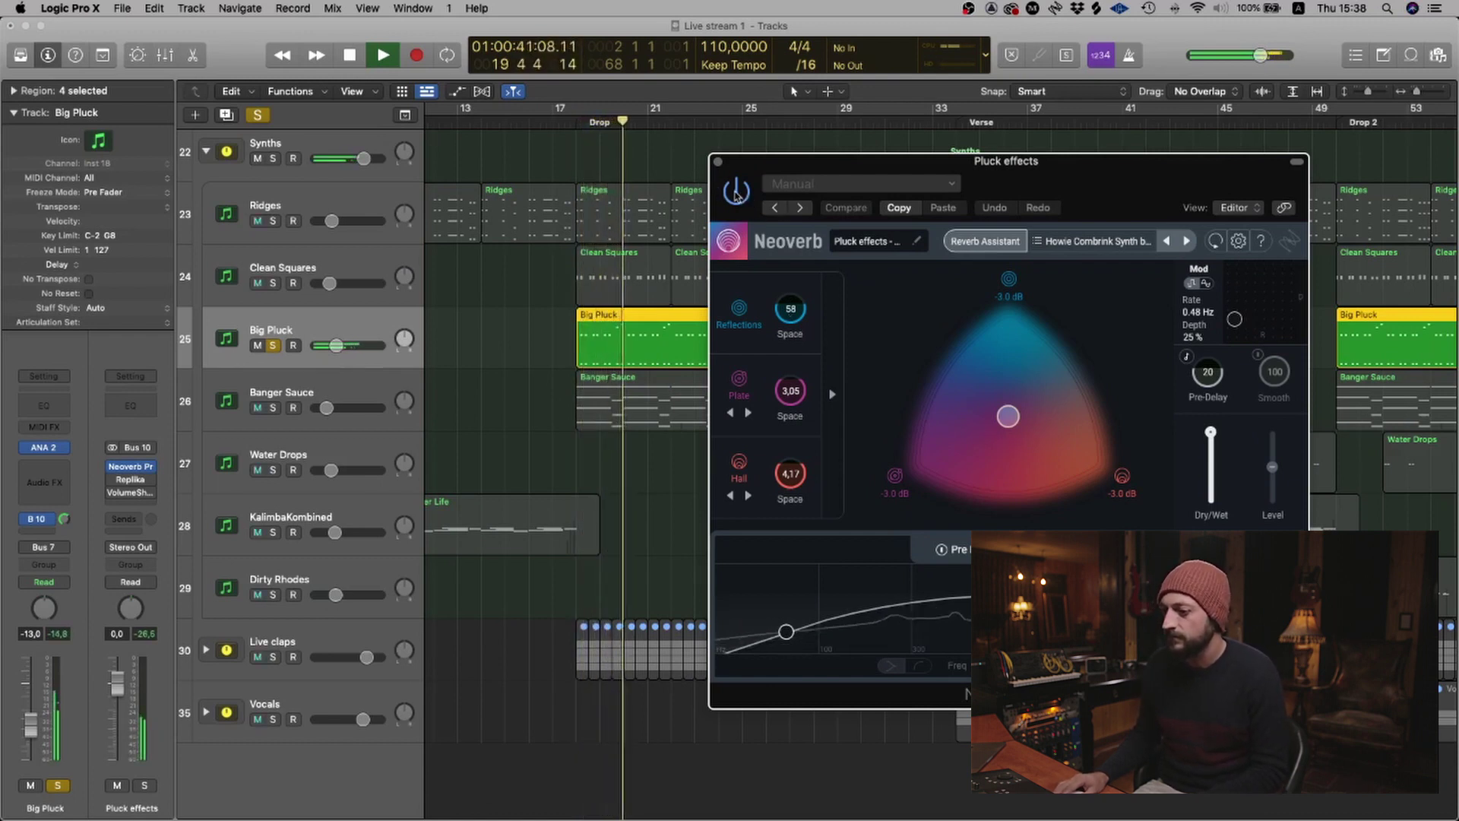
{"action": "key", "text": "space"}
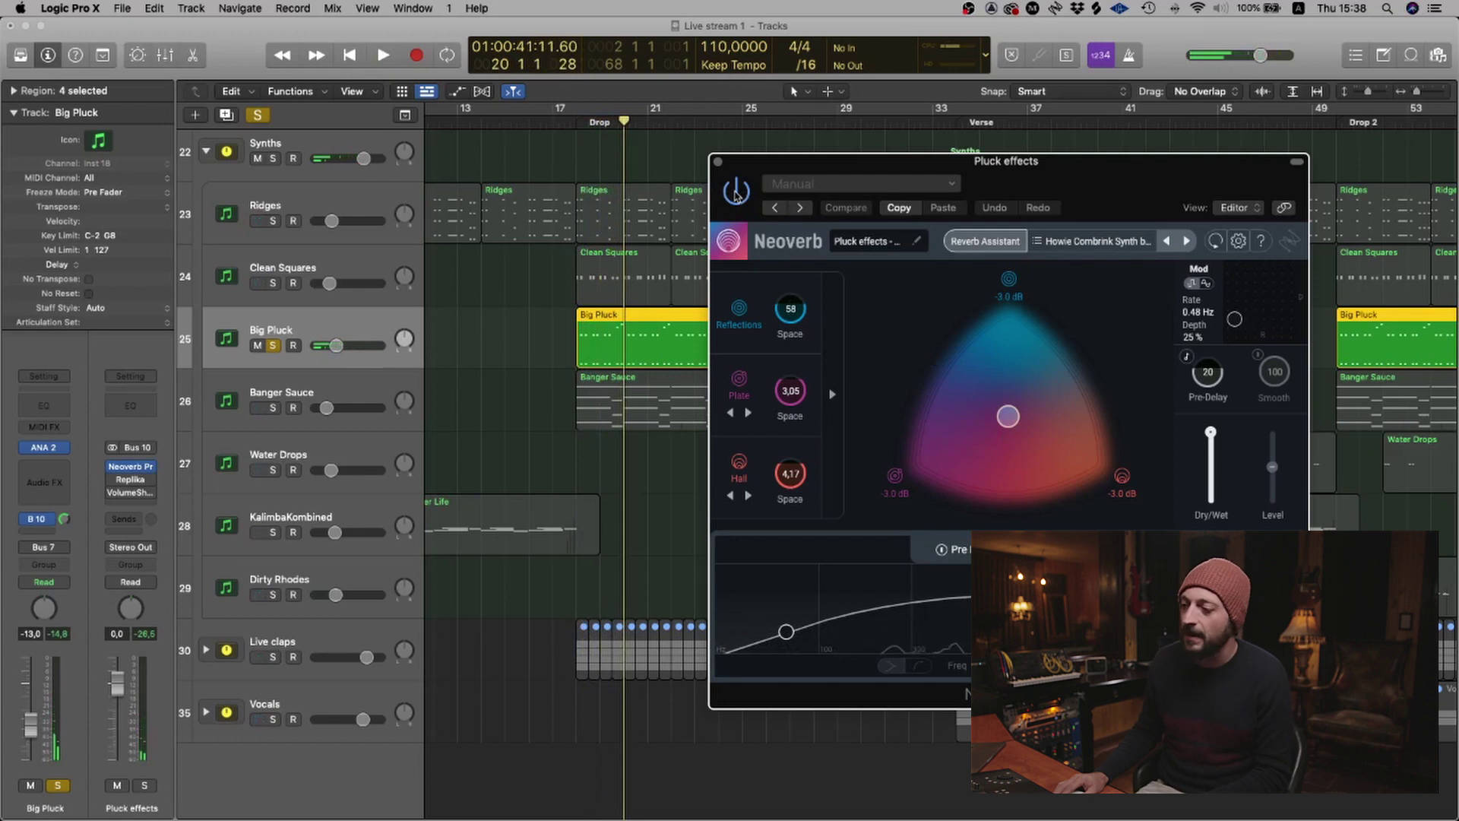
{"action": "key", "text": "space"}
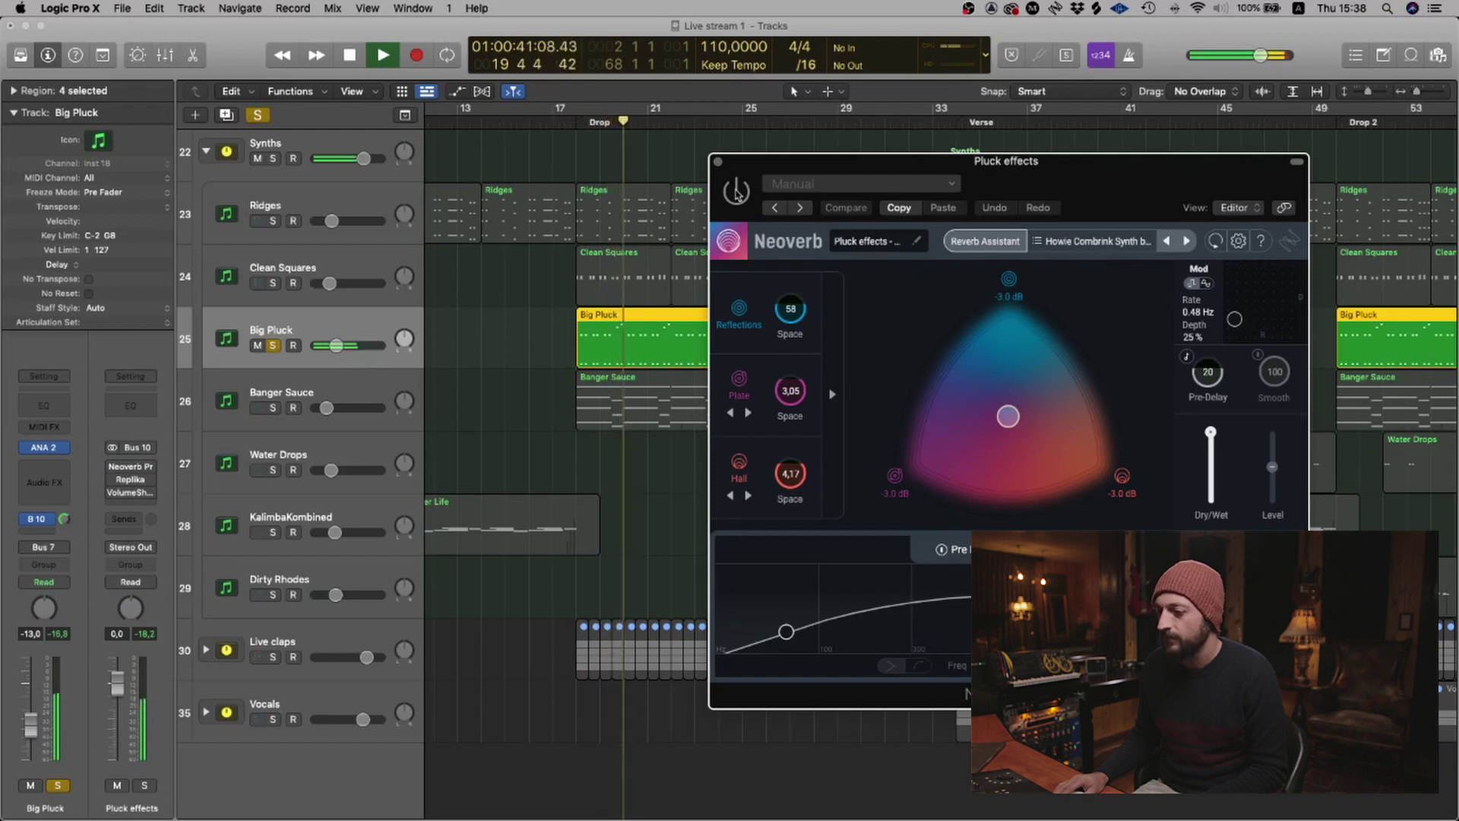
{"action": "key", "text": "space"}
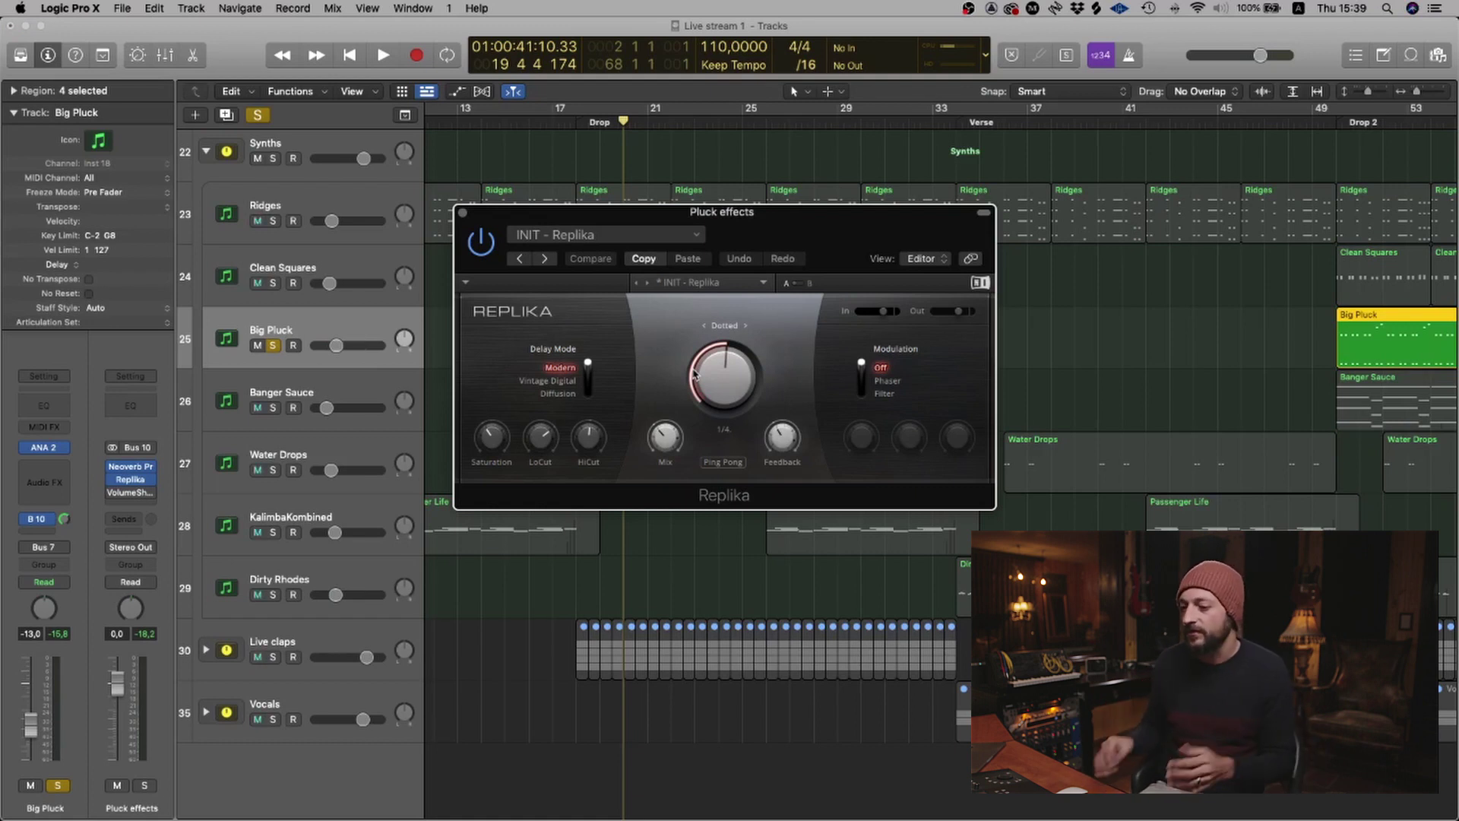
Play the soloed pluck with the Replika delay active on the Pluck effects channel and close the delay's window
{"action": "left_click_drag", "start_coordinate": [728, 216], "coordinate": [750, 173]}
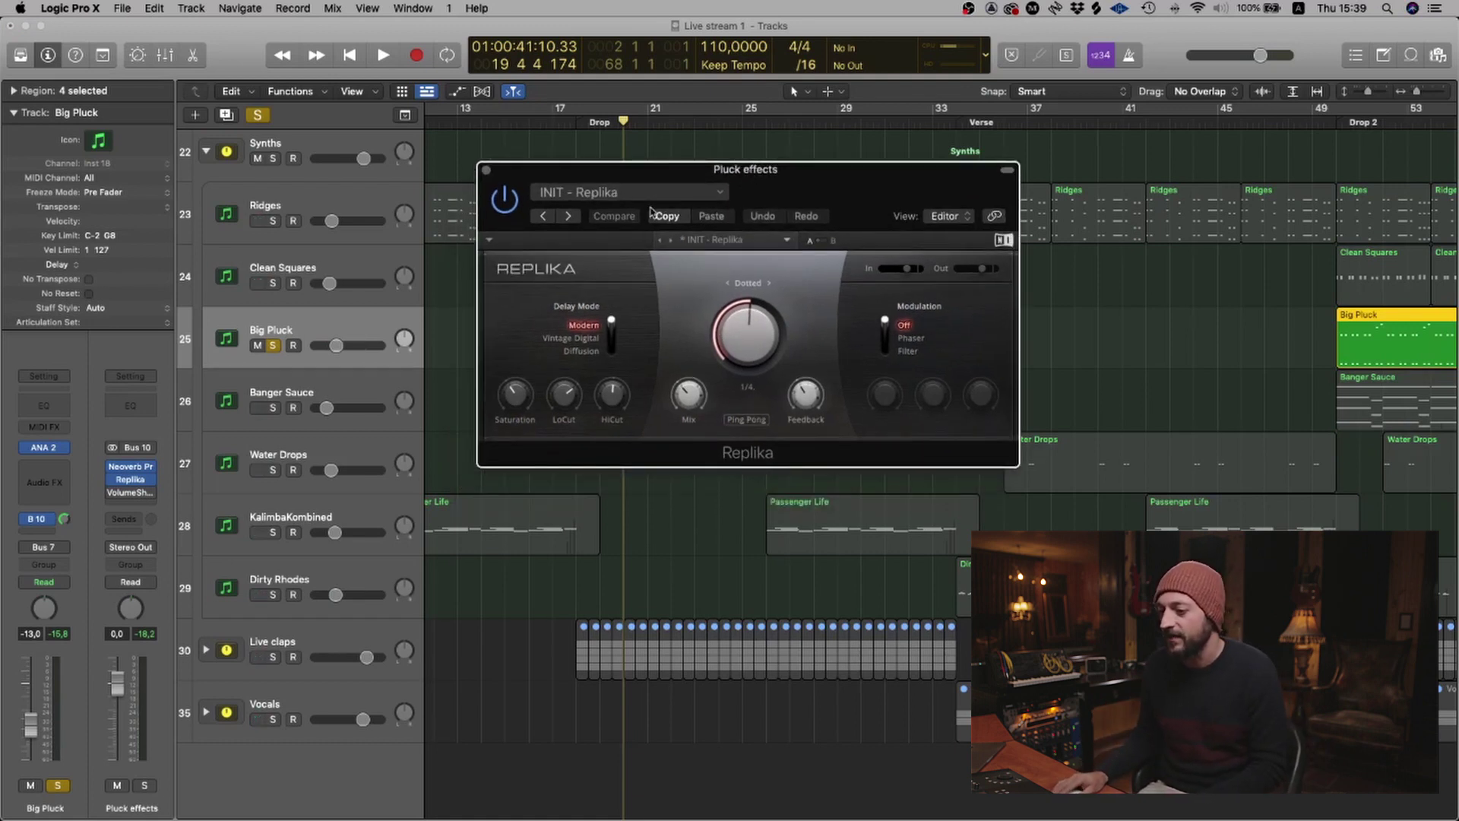
{"action": "key", "text": "space"}
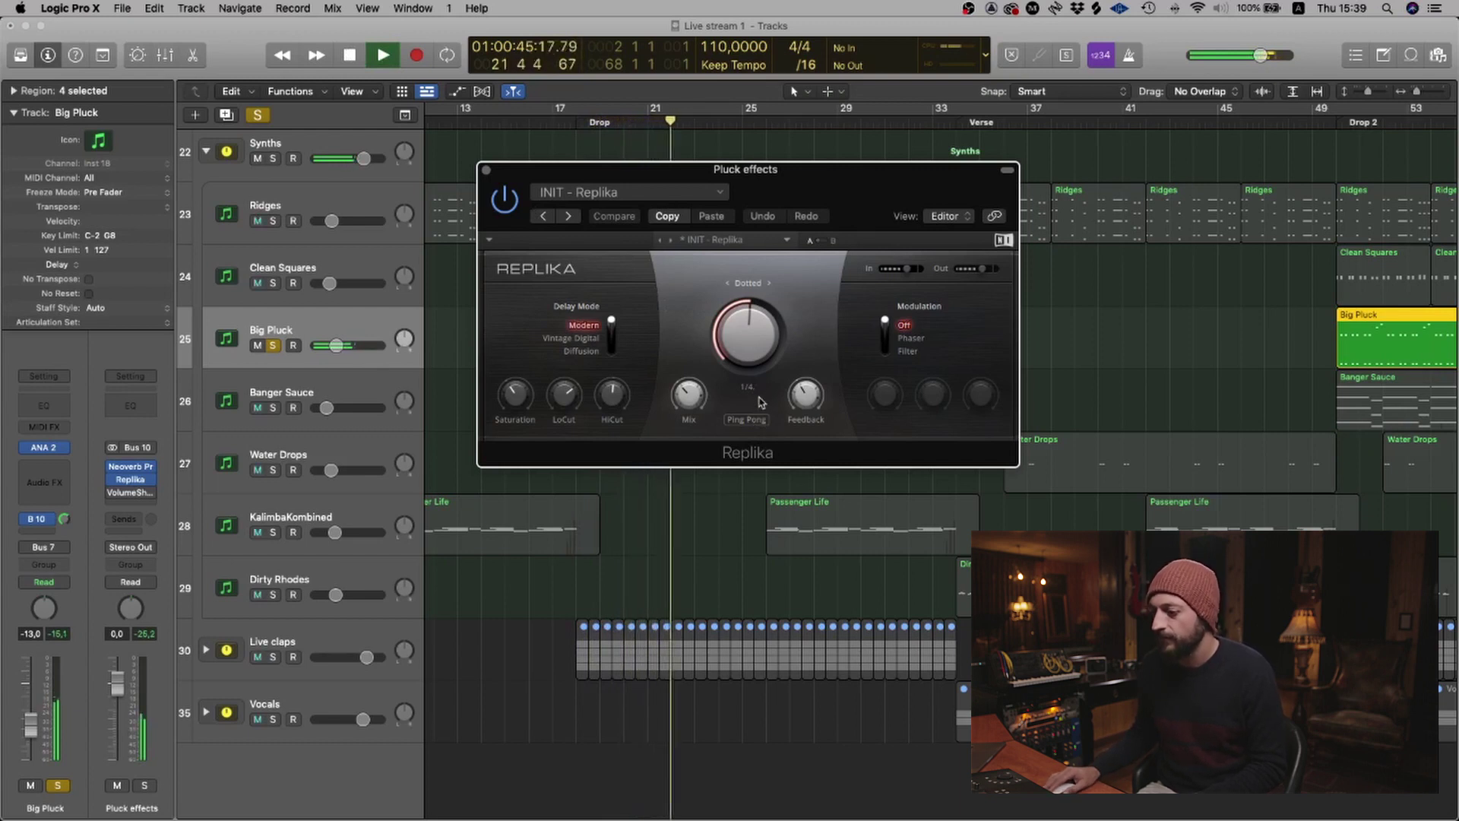
{"action": "key", "text": "space"}
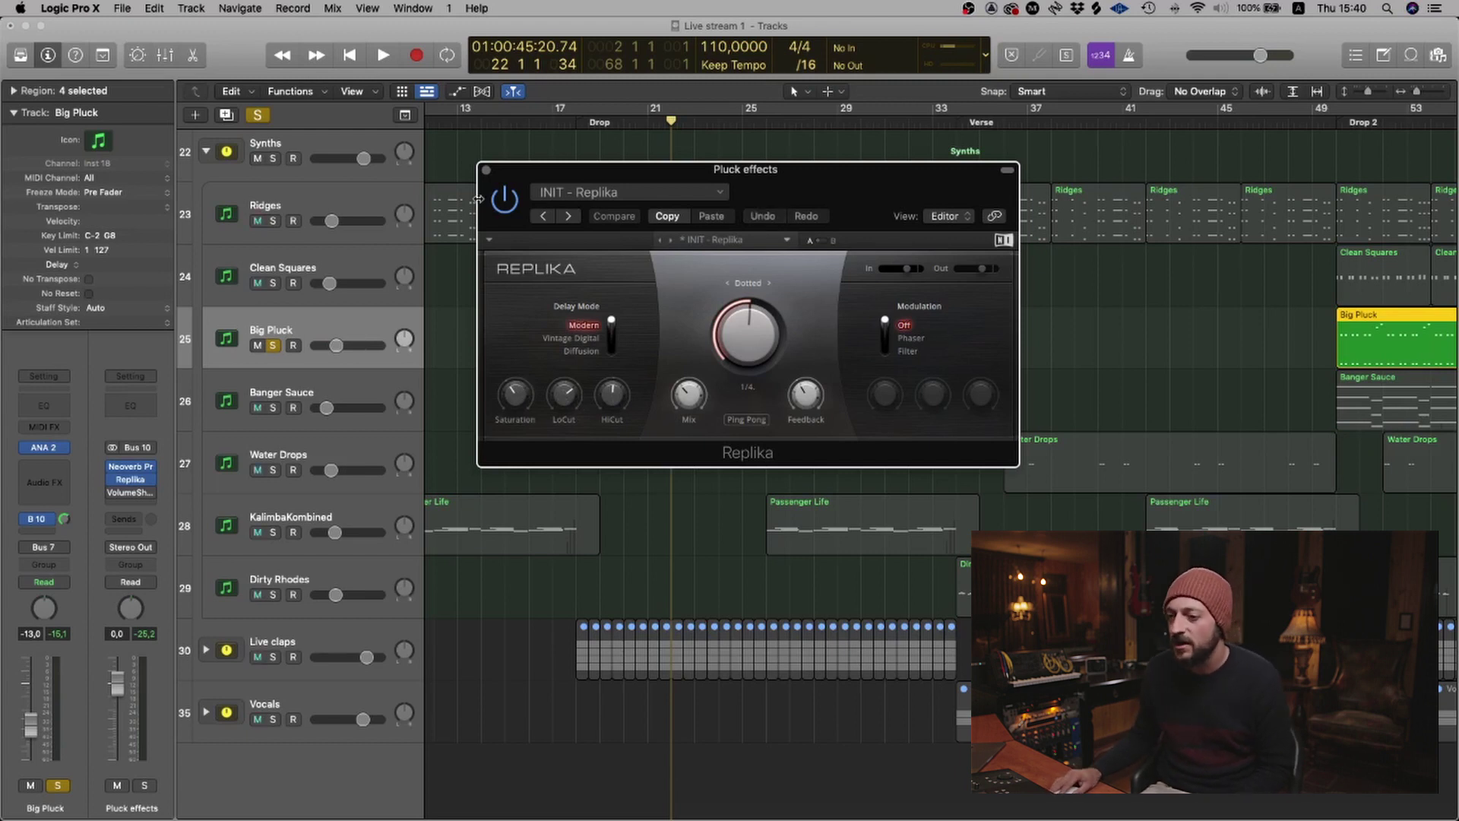
{"action": "left_click", "coordinate": [485, 171]}
Play the soloed pluck from bar 18 to hear Neoverb Pro and Replika working together
{"action": "key", "text": "space"}
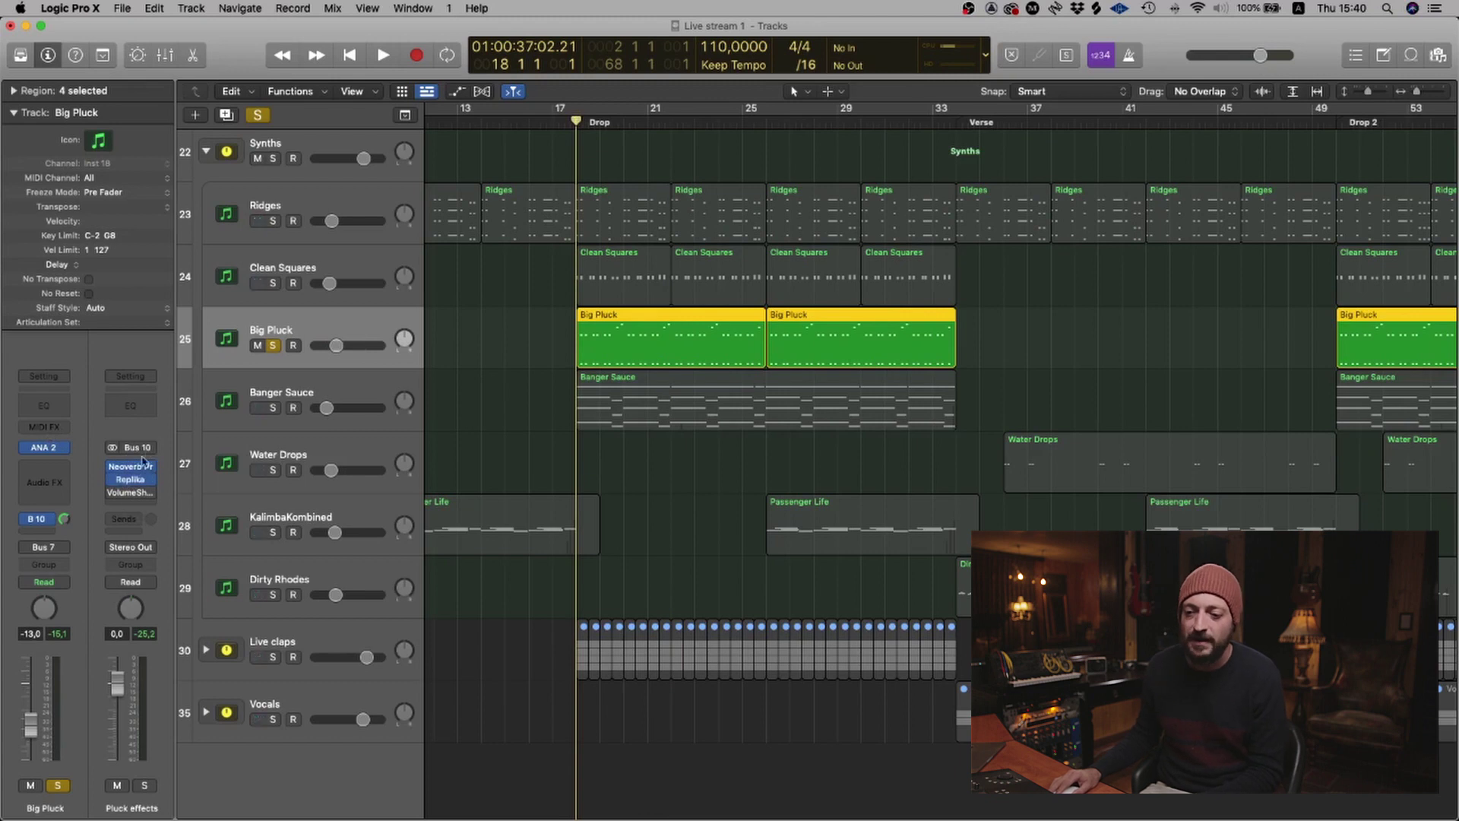
{"action": "key", "text": "space"}
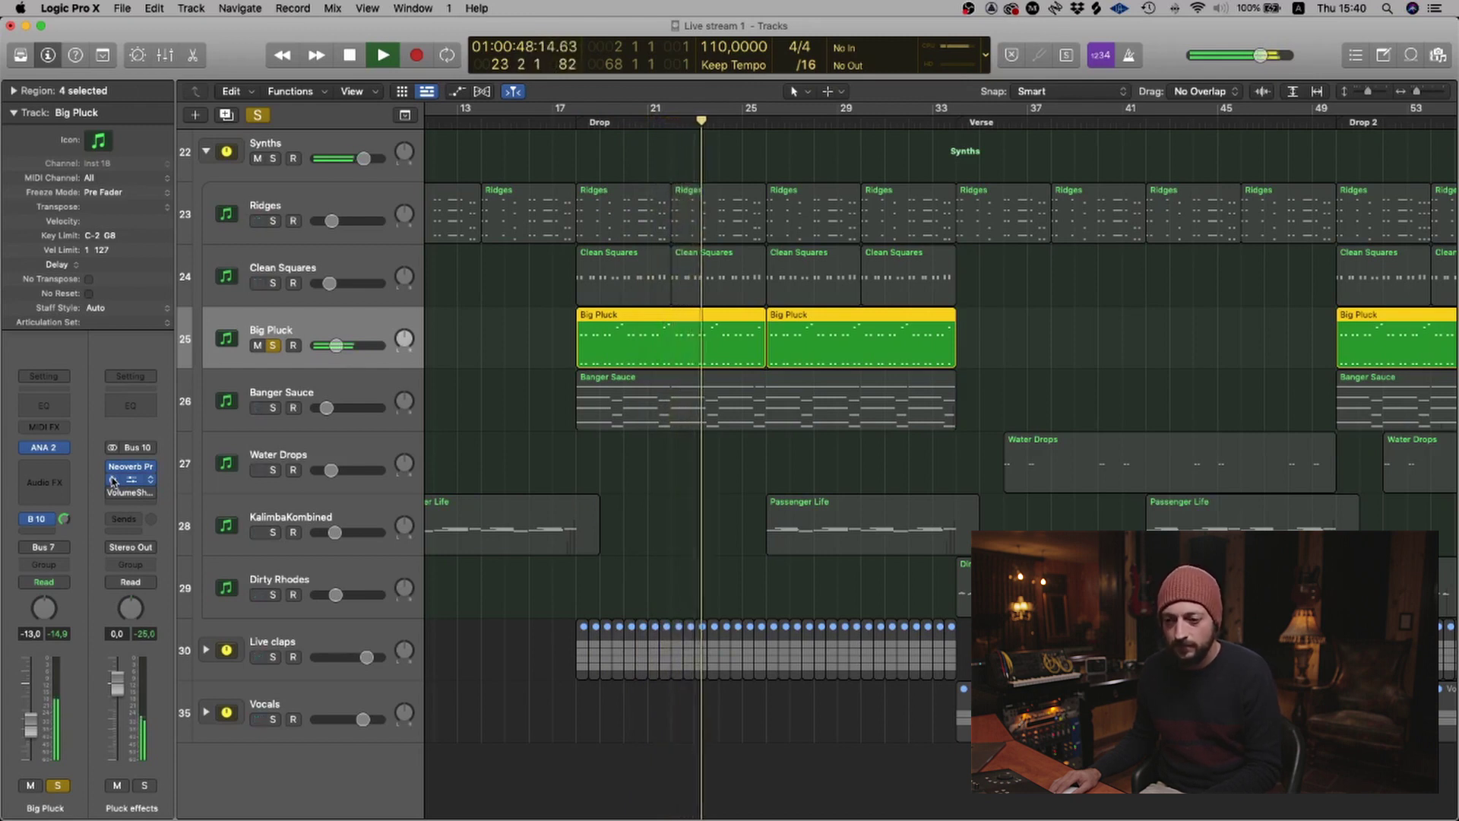
{"action": "key", "text": "space"}
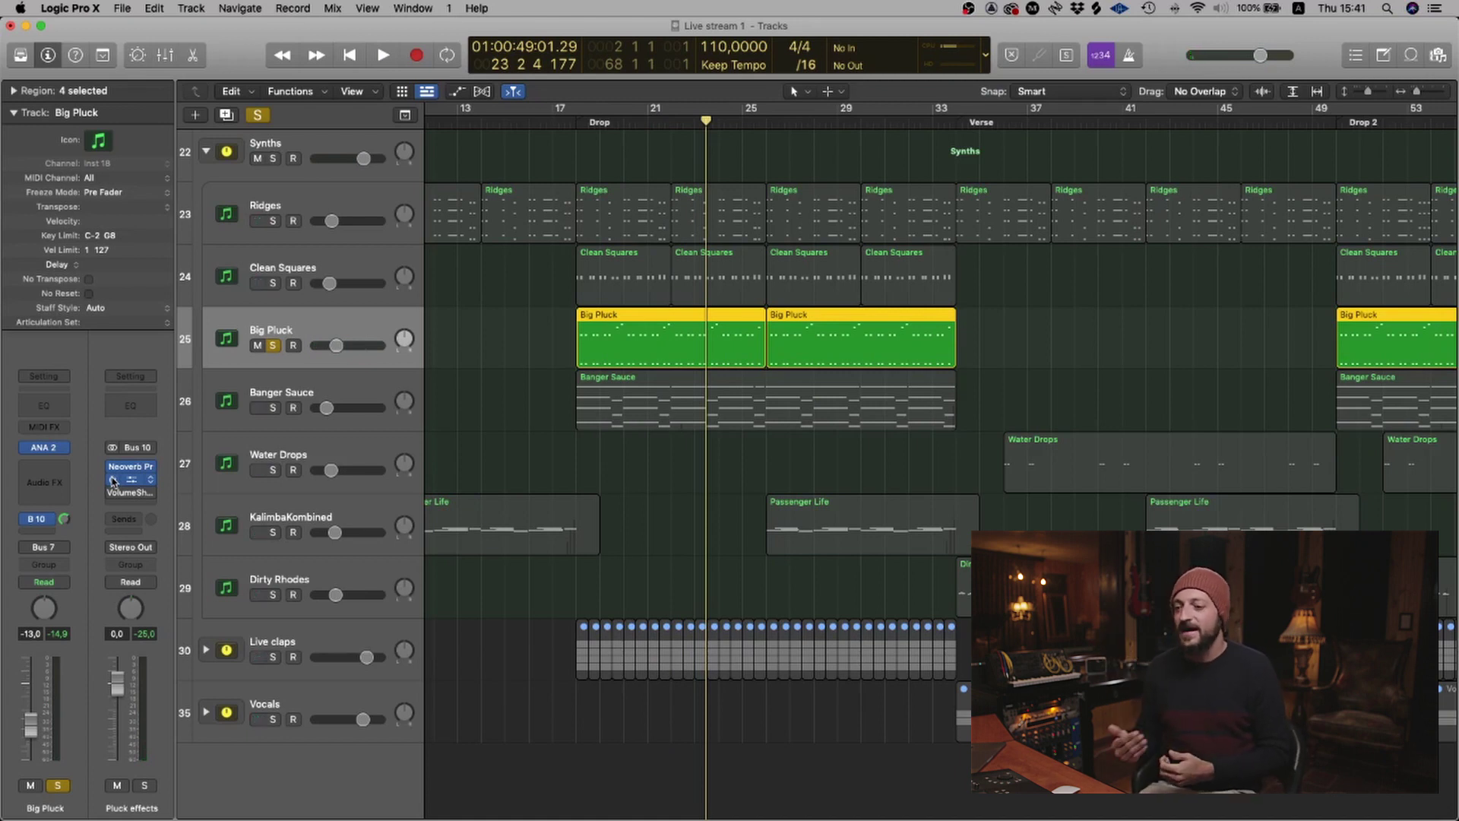
Unsolo the Big Pluck track and play the full arrangement from bar 17 into the drop
{"action": "left_click", "coordinate": [274, 346]}
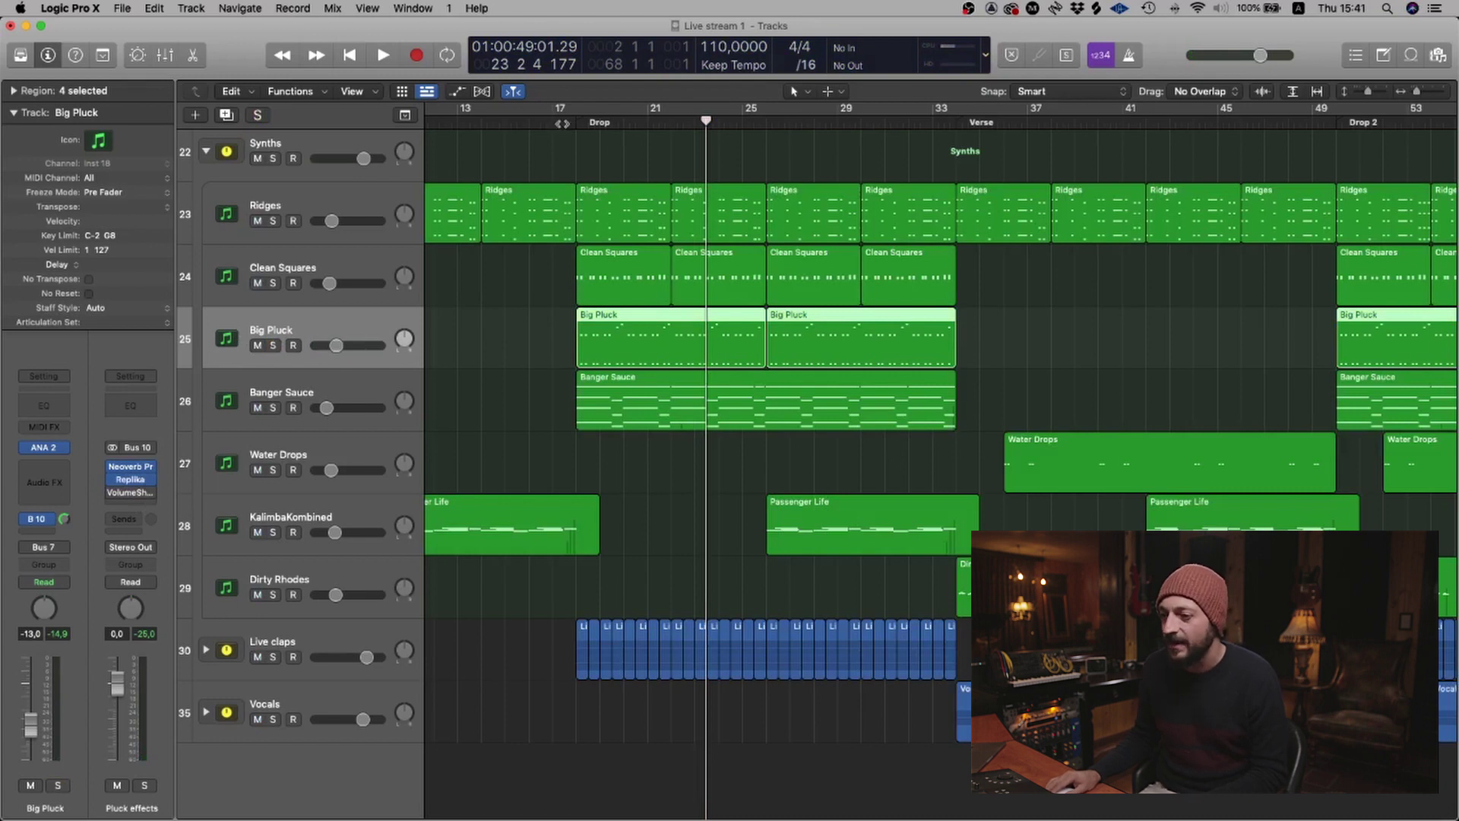
{"action": "left_click", "coordinate": [552, 122]}
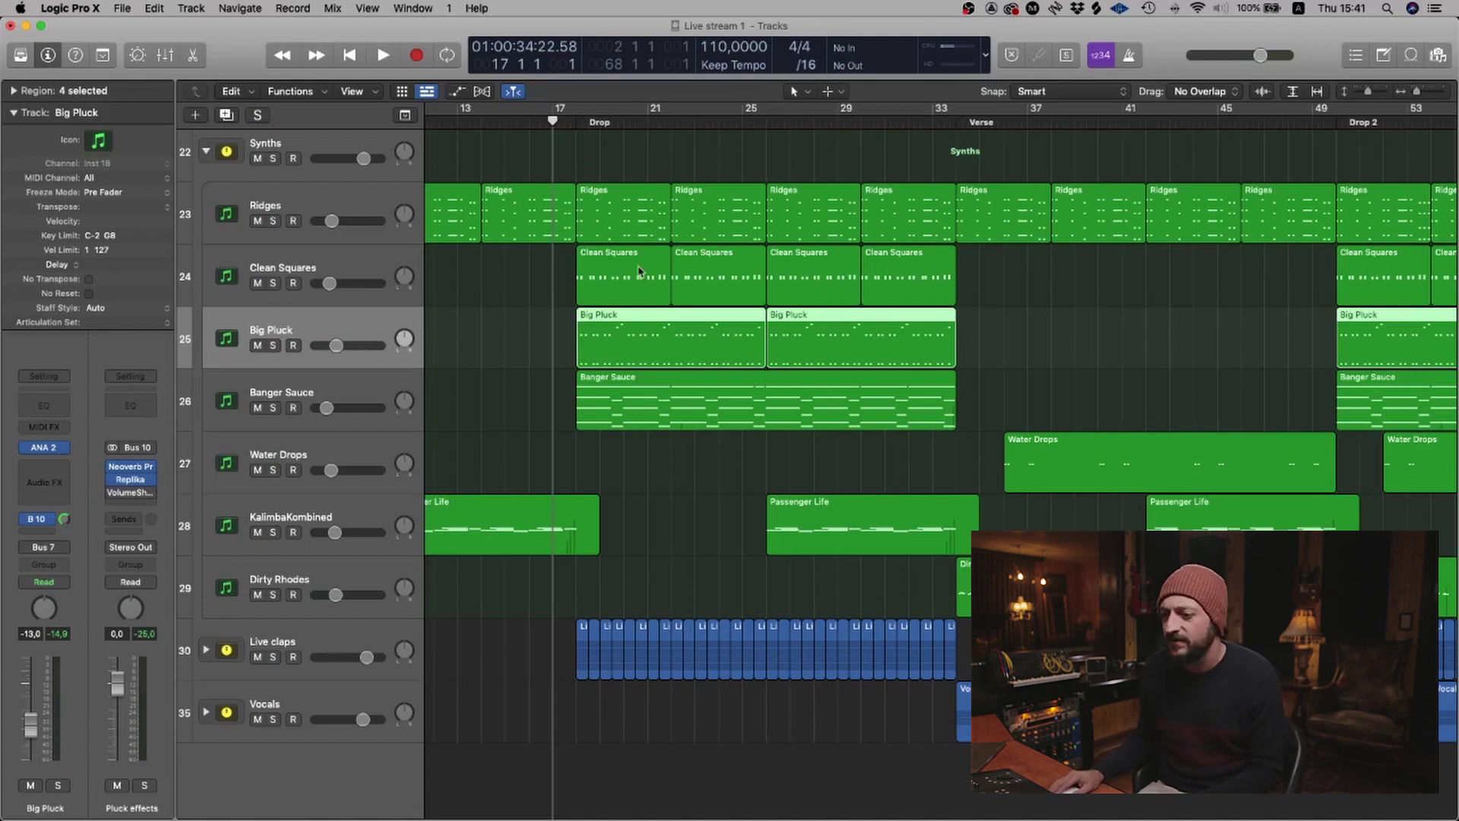
{"action": "key", "text": "period"}
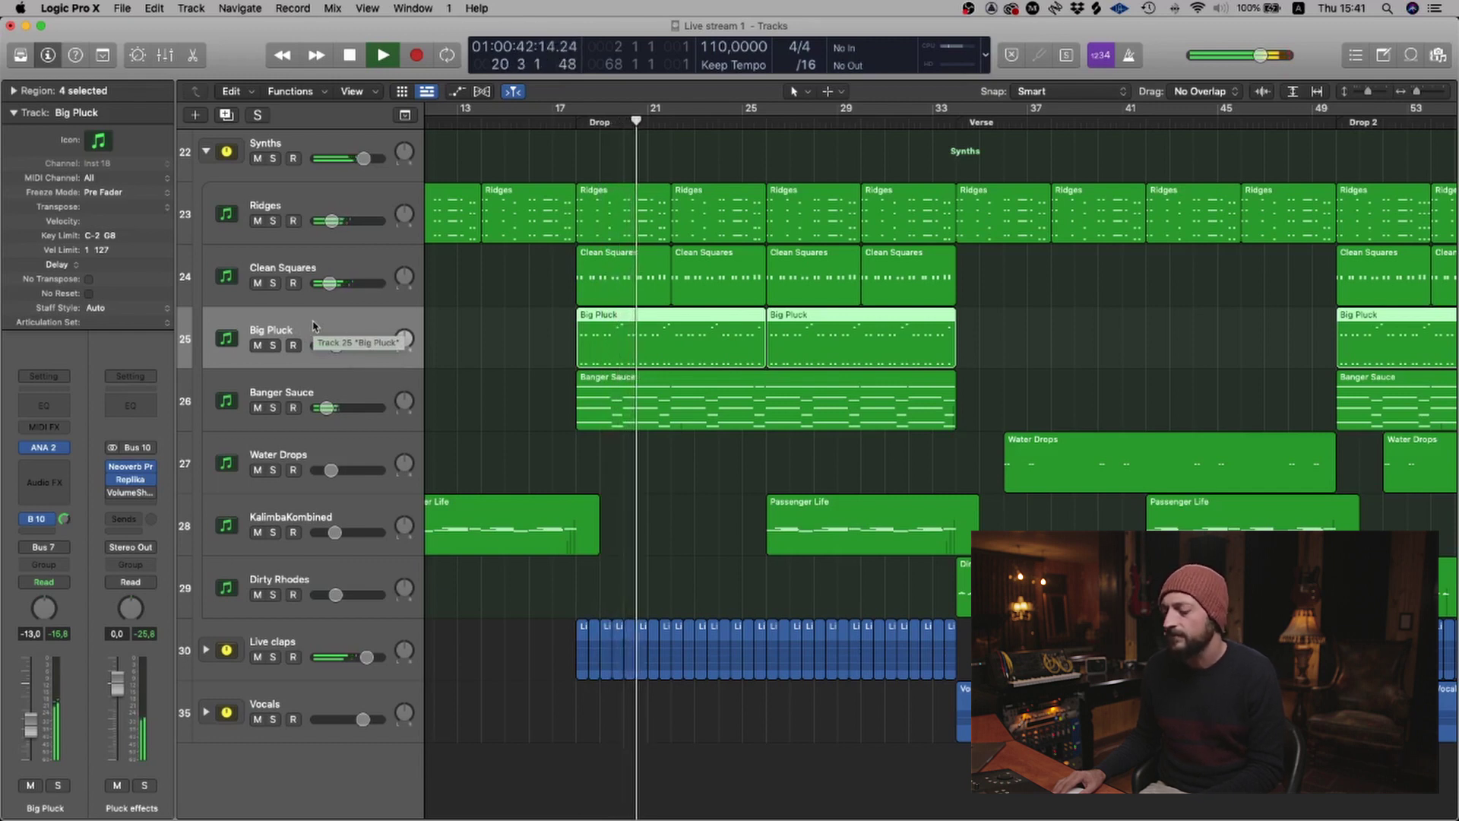
{"action": "key", "text": "space"}
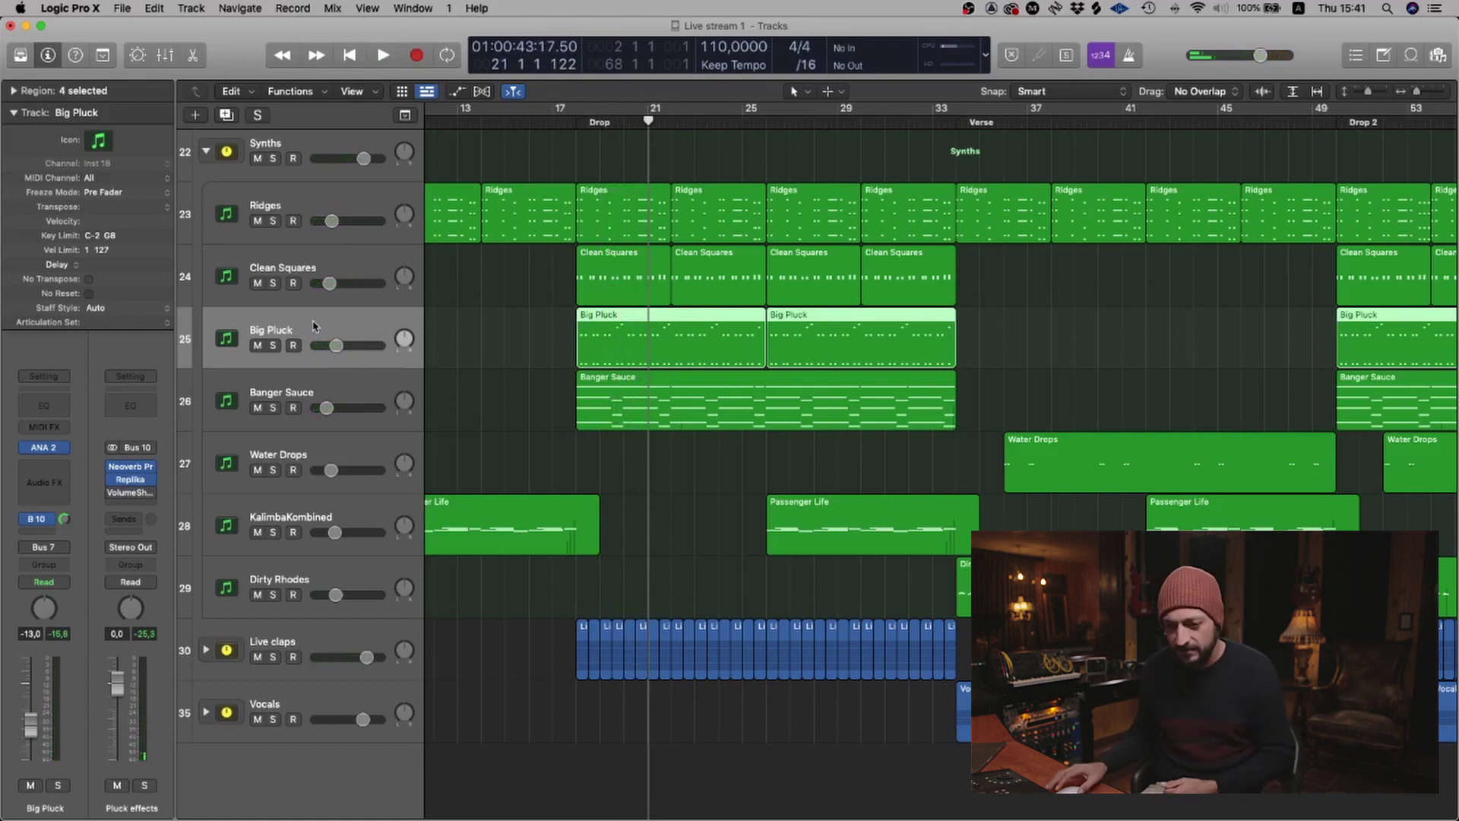
Activate VolumeShaper 4 on the Pluck effects channel and place the playhead at bar 17, beat 3
{"action": "left_click", "coordinate": [131, 493]}
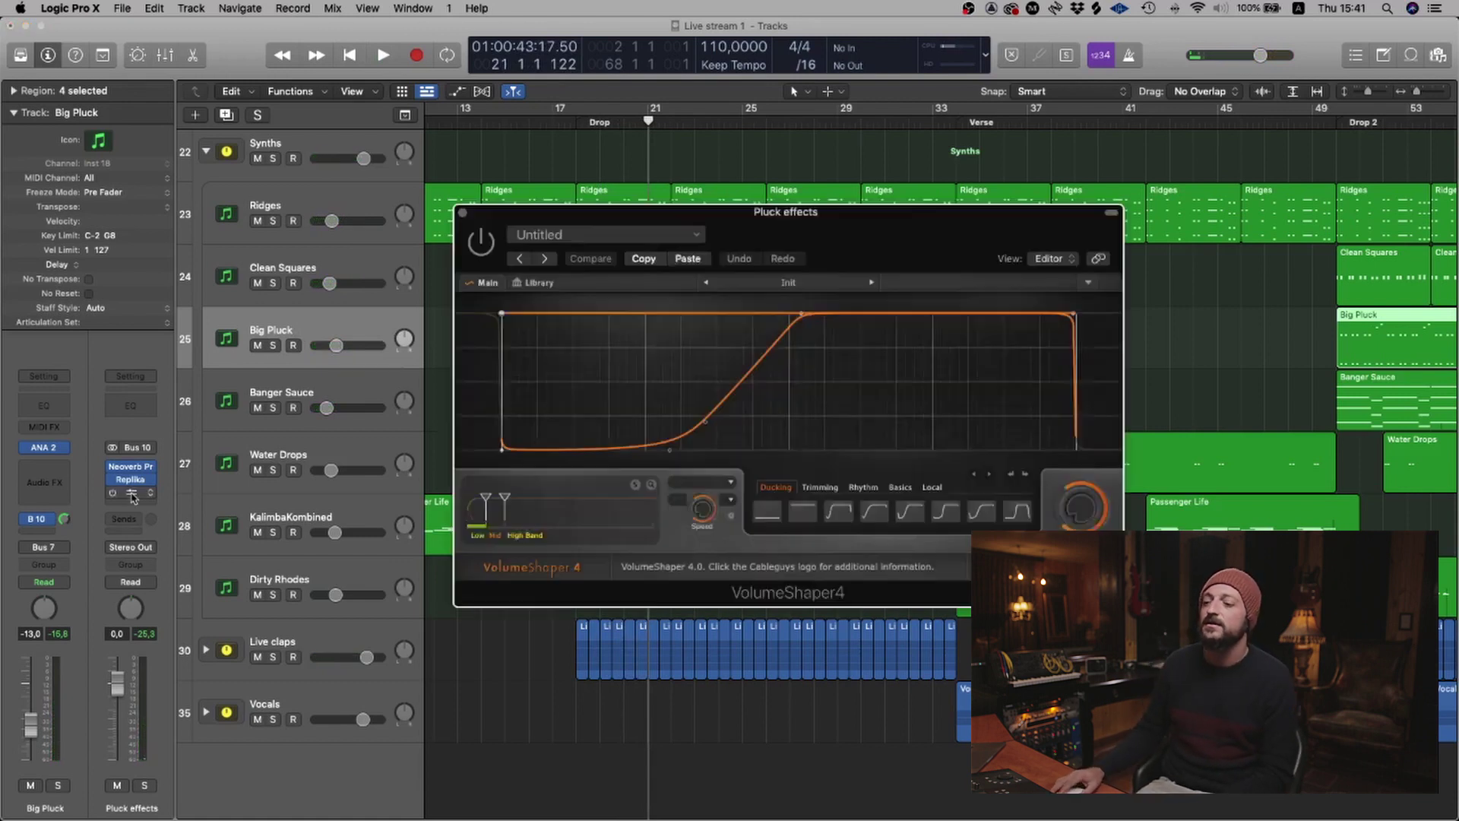
{"action": "left_click", "coordinate": [463, 214]}
{"action": "left_click", "coordinate": [553, 120]}
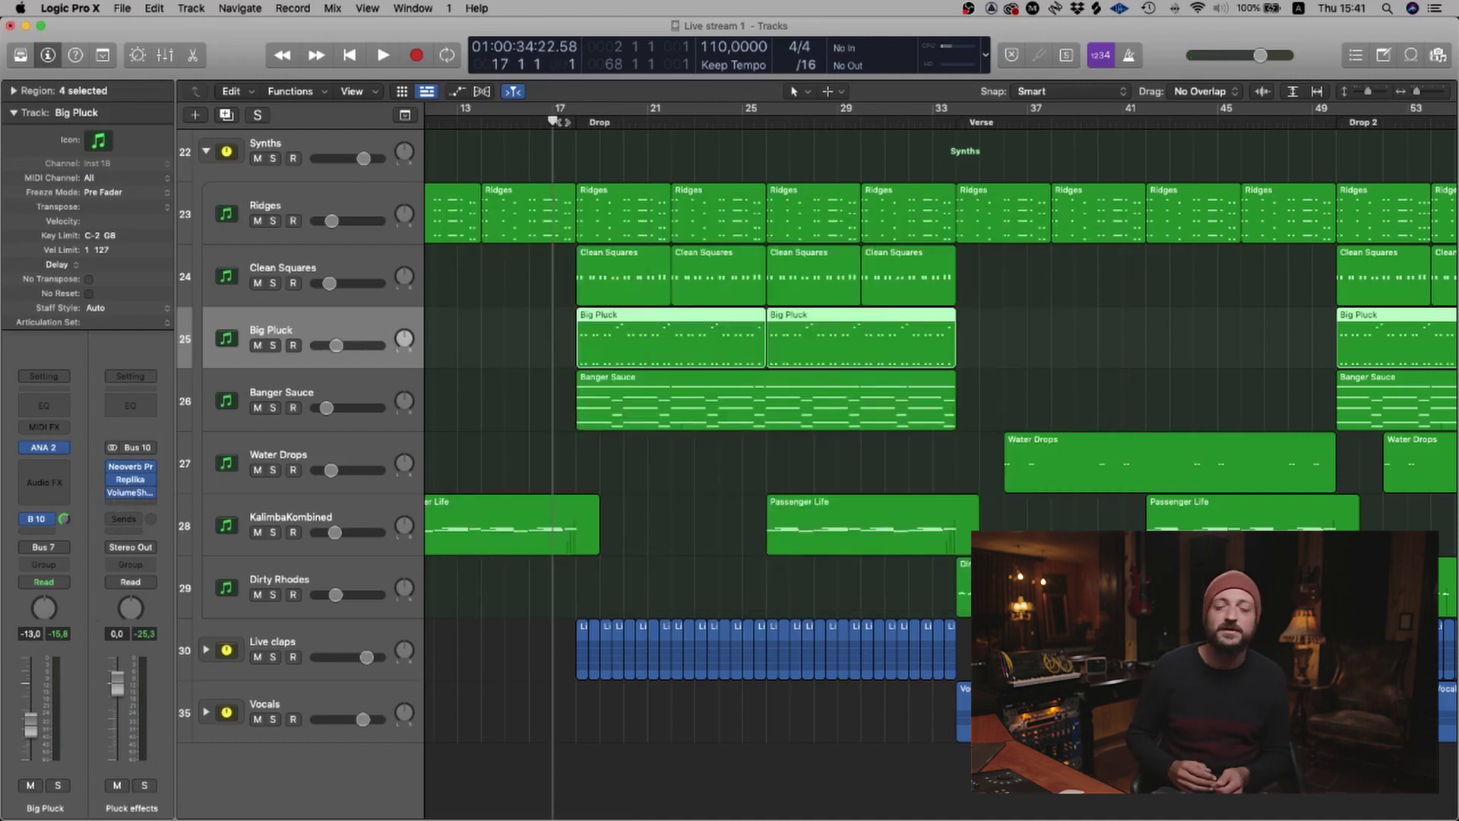
{"action": "left_click_drag", "start_coordinate": [560, 120], "coordinate": [564, 121]}
{"action": "left_click", "coordinate": [1023, 363]}
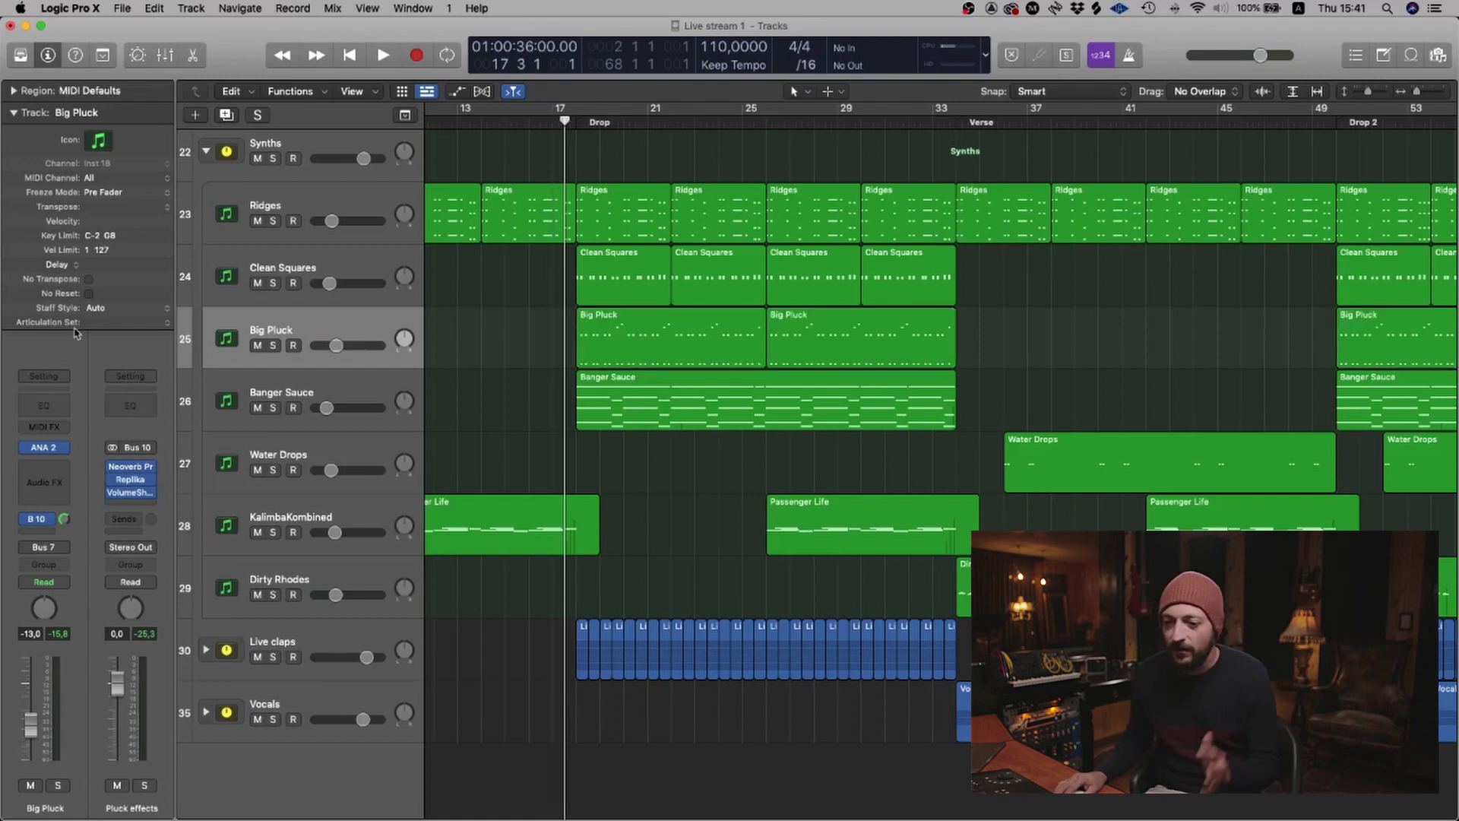
Reopen VolumeShaper 4 on the Pluck effects channel and slightly adjust the lower point on the rising slope of its ducking curve
{"action": "left_click", "coordinate": [262, 325]}
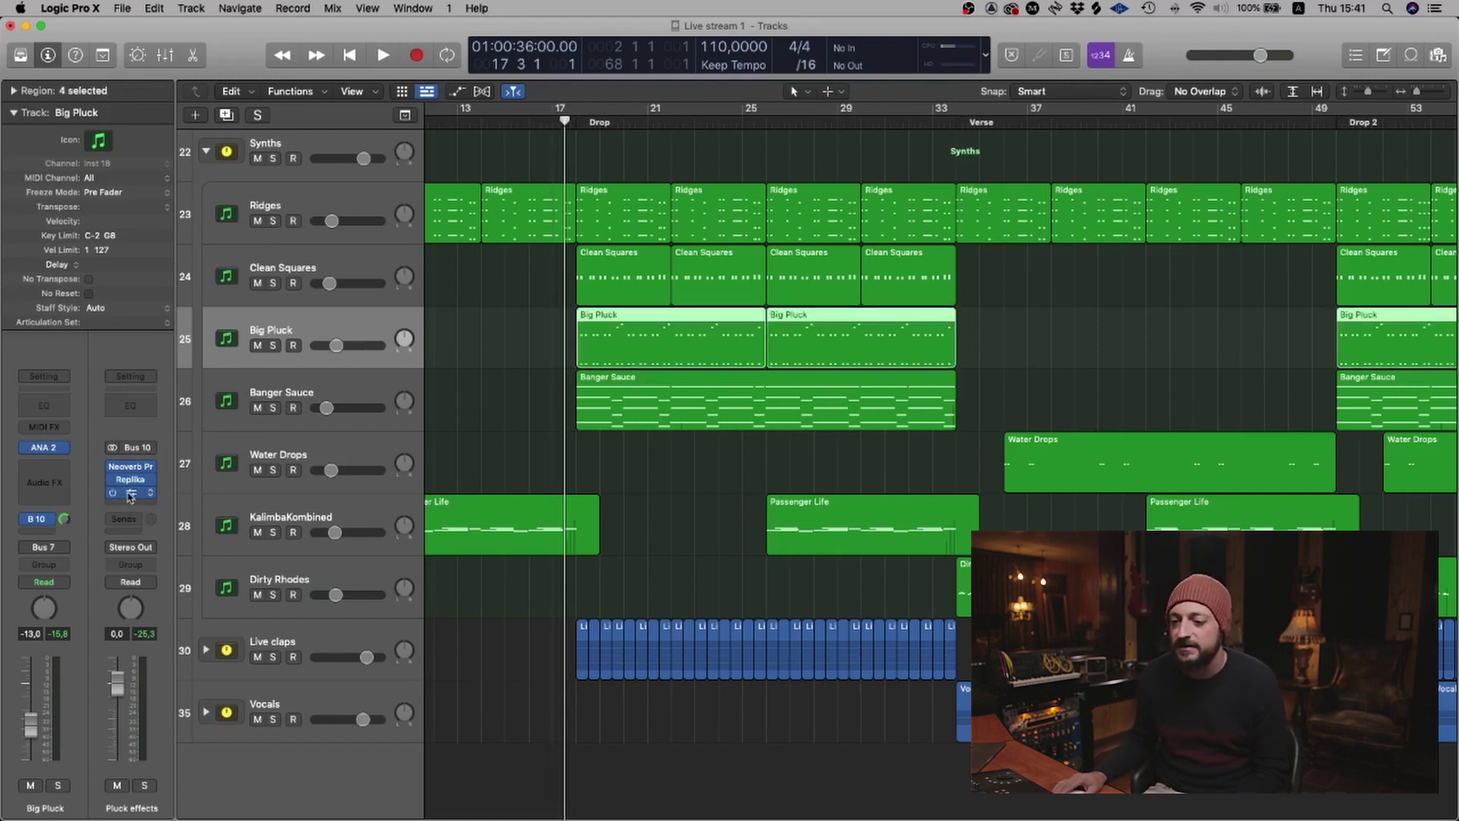
{"action": "left_click", "coordinate": [130, 494]}
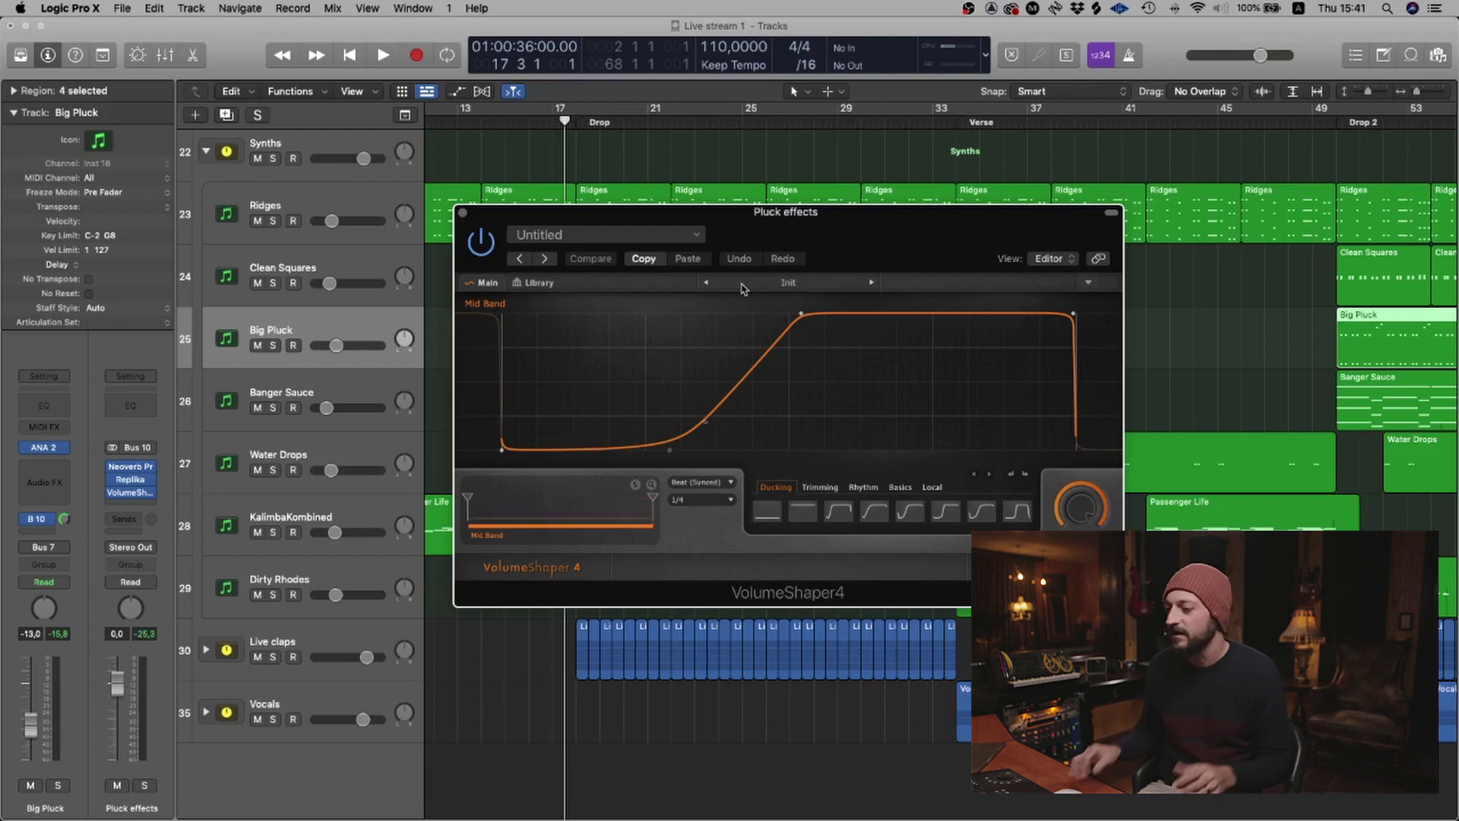
{"action": "left_click", "coordinate": [704, 421]}
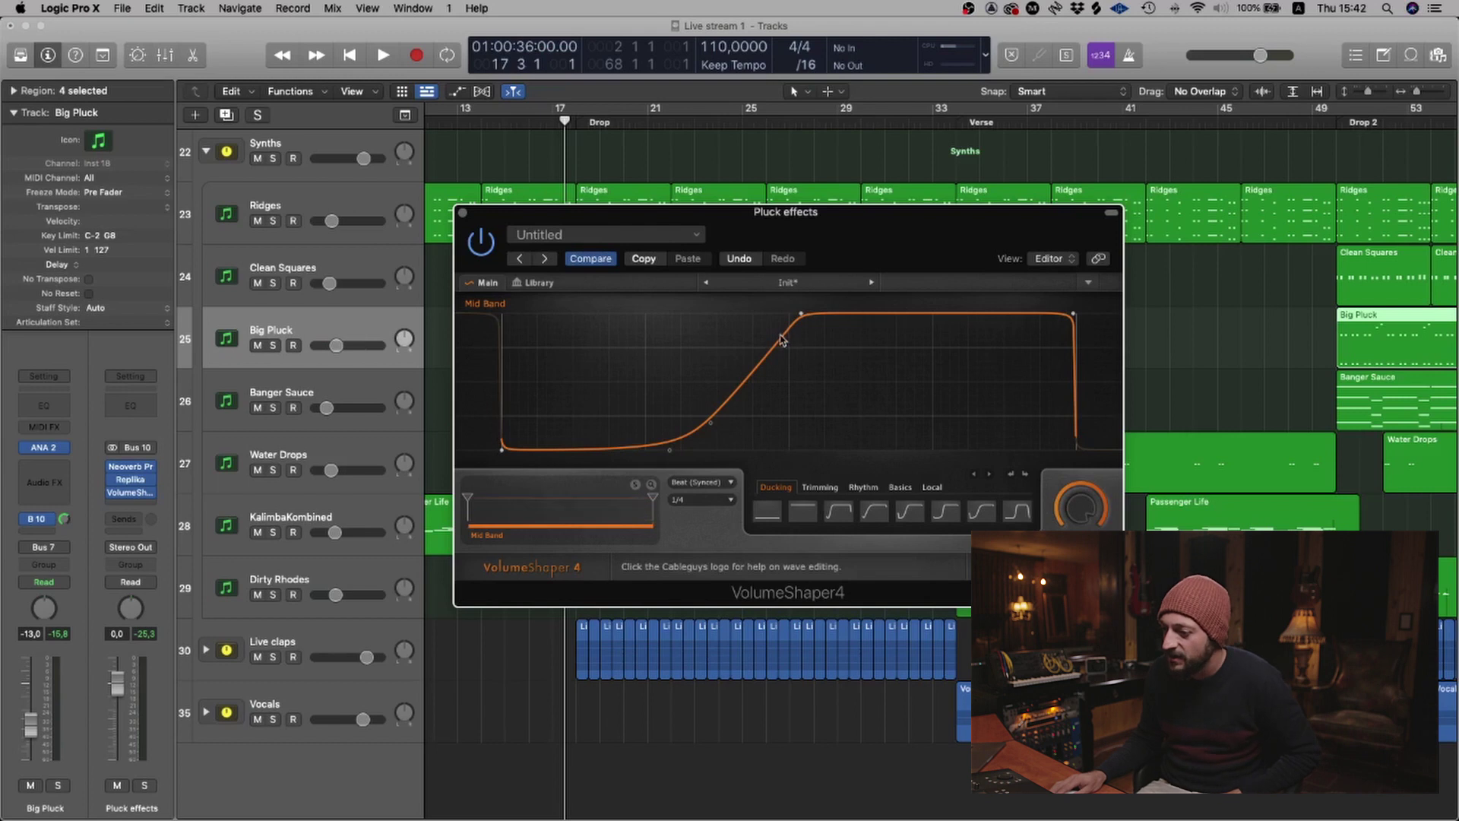
{"action": "left_click", "coordinate": [462, 213]}
Play the arrangement from bar 17 and compare the ducked pluck effects with Big Pluck soloed and in the full mix
{"action": "left_click", "coordinate": [553, 123]}
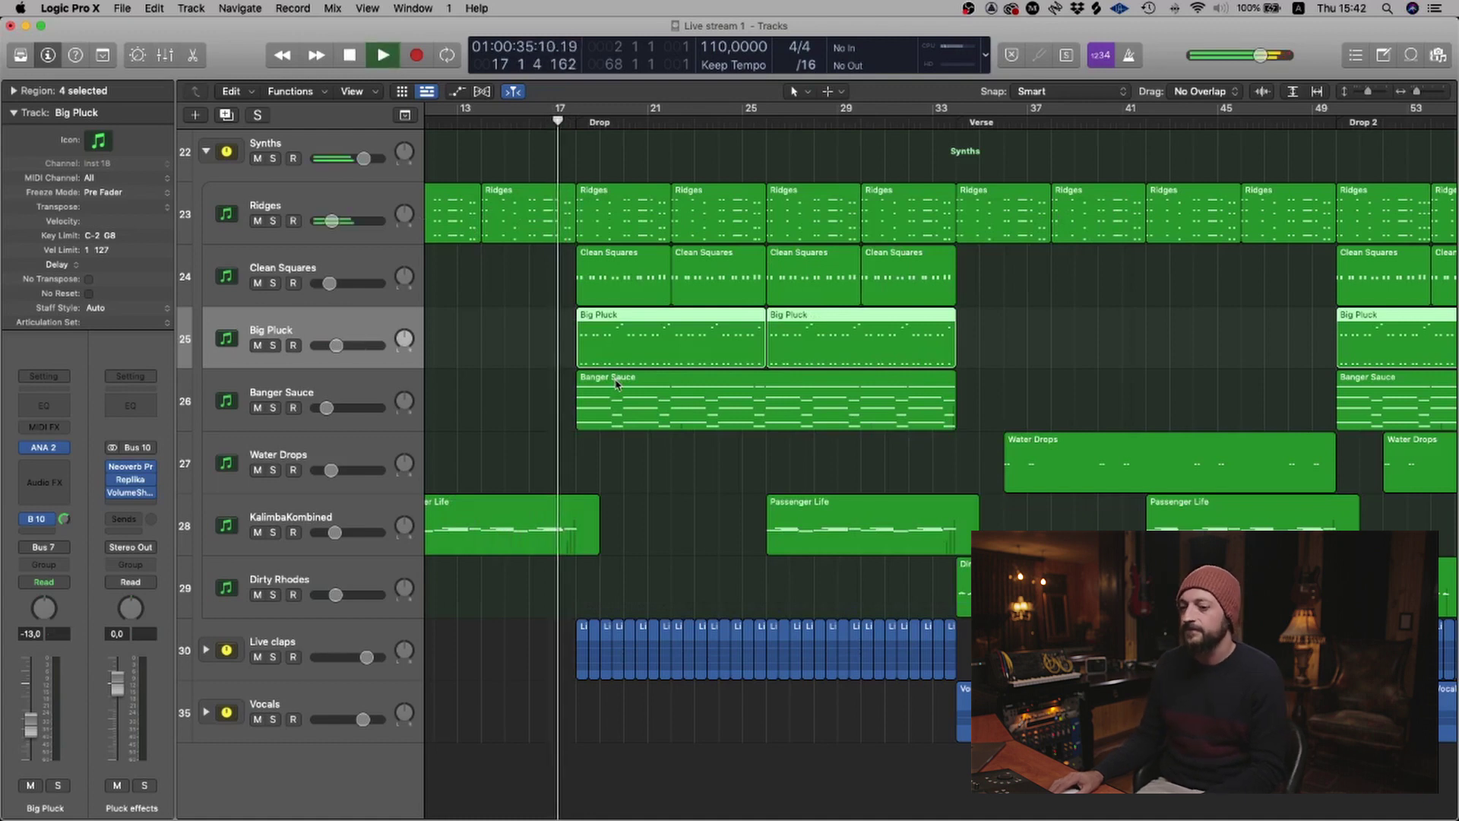
{"action": "left_click", "coordinate": [274, 346]}
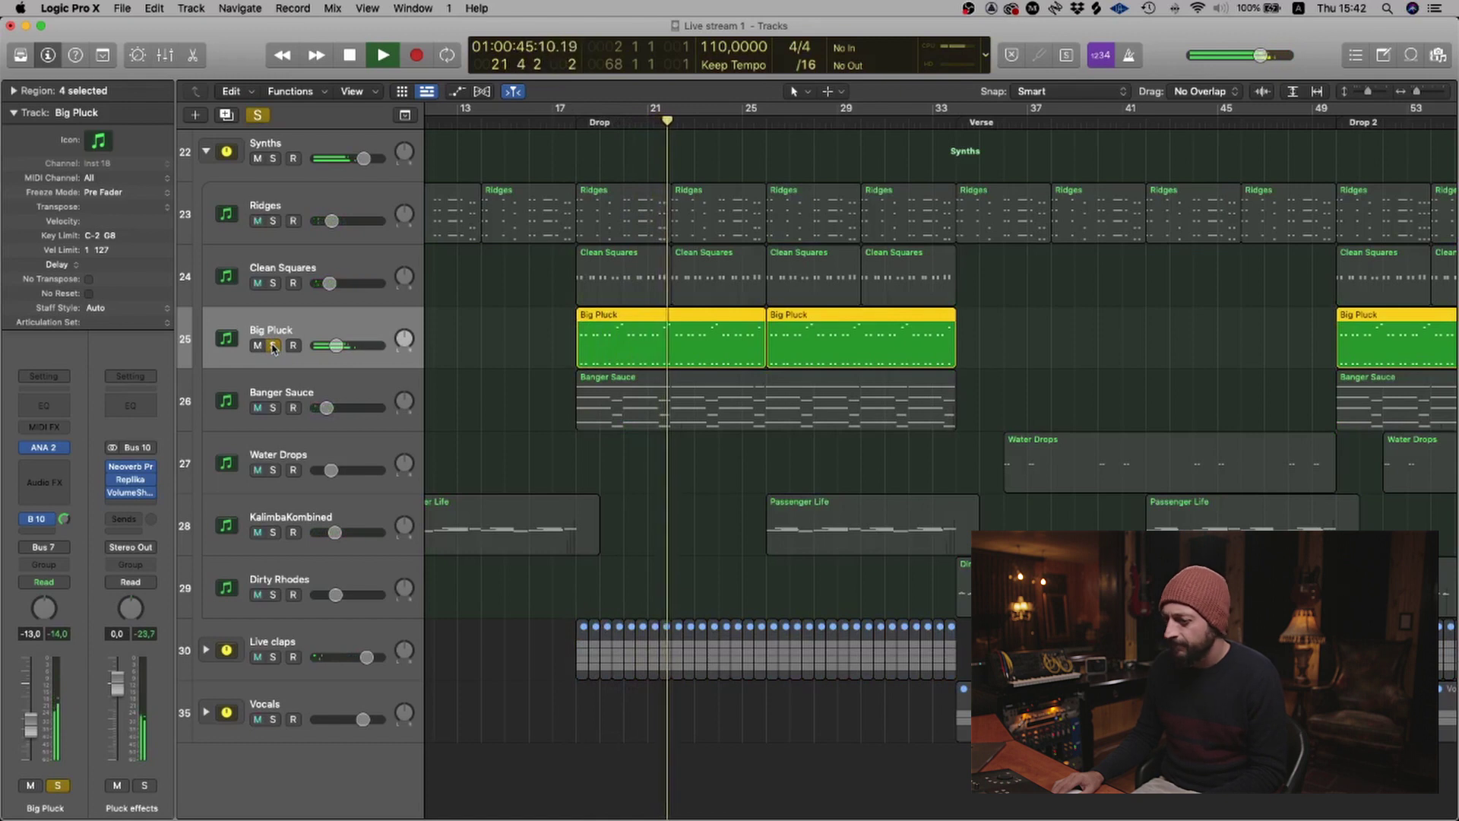
{"action": "left_click", "coordinate": [274, 345]}
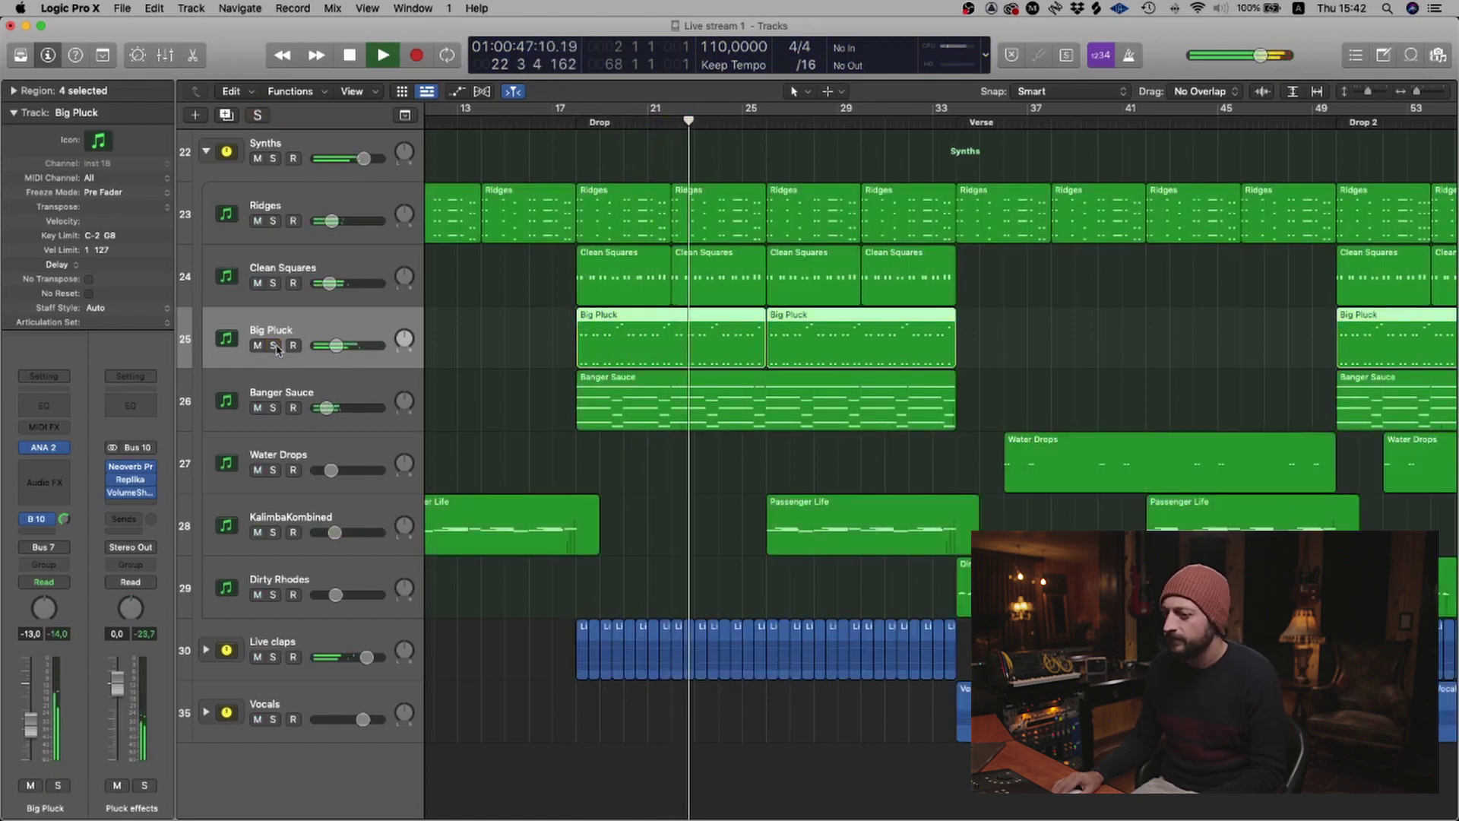